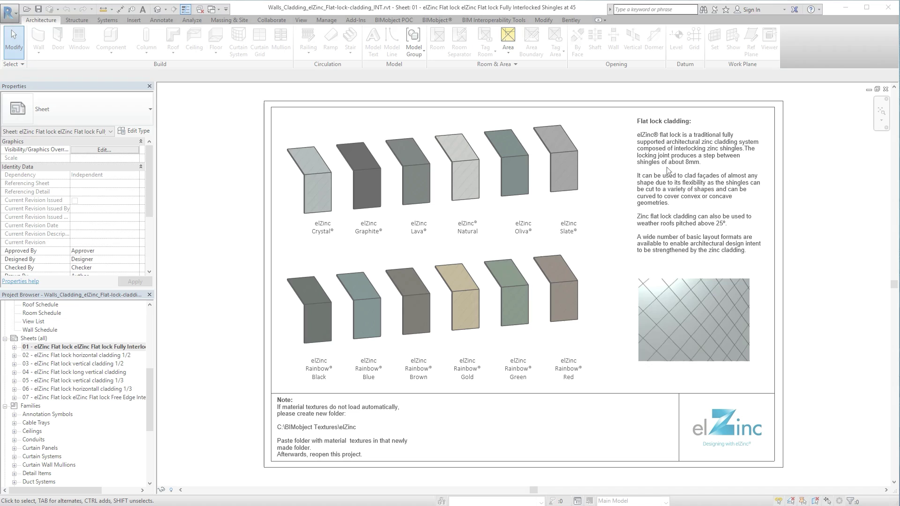
Step: Open the cladding sheets 02 through 07 one after another
double_click(83, 355)
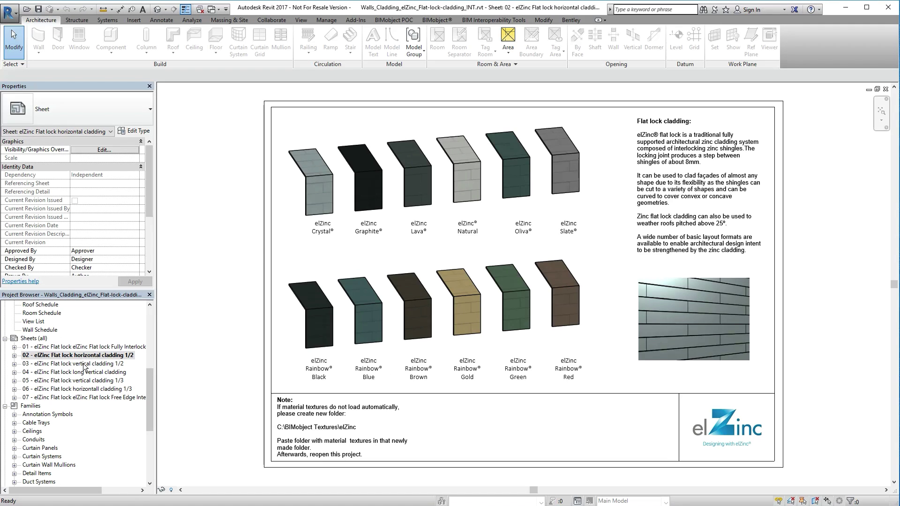
double_click(85, 363)
double_click(86, 372)
double_click(91, 380)
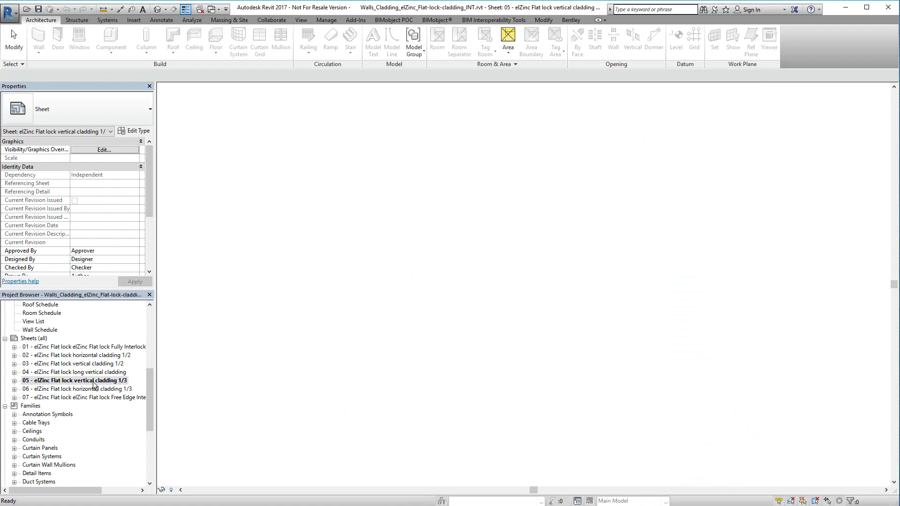
double_click(96, 390)
double_click(99, 398)
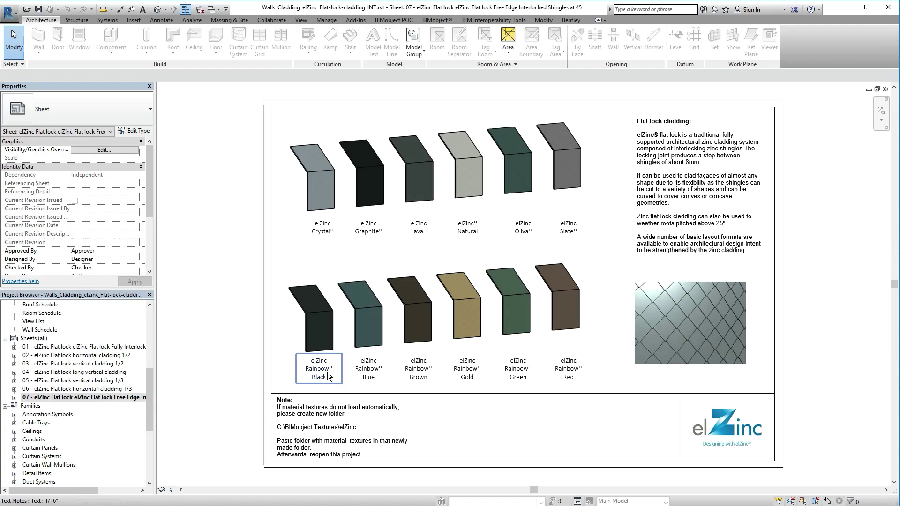
Step: Zoom in and out to inspect the cladding swatches on sheet 07
scroll(368, 305, "up", 6)
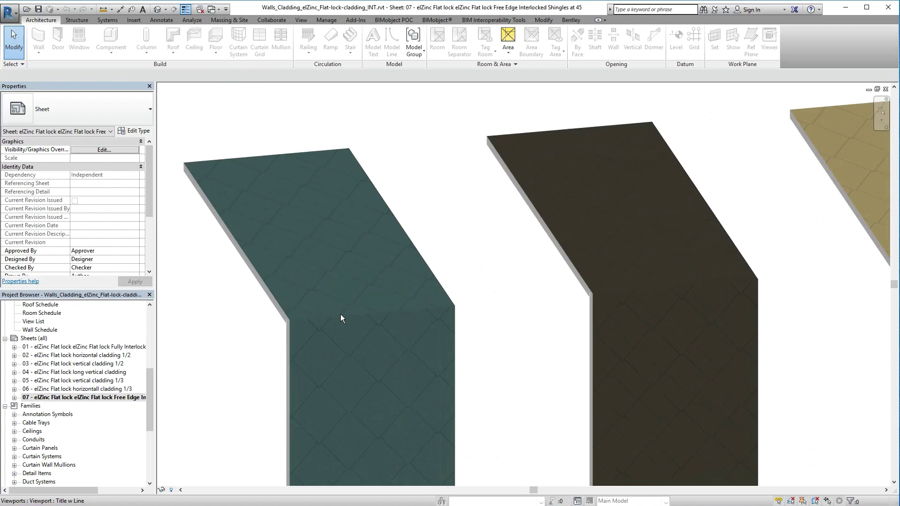
scroll(548, 298, "down", 2)
scroll(549, 299, "down", 3)
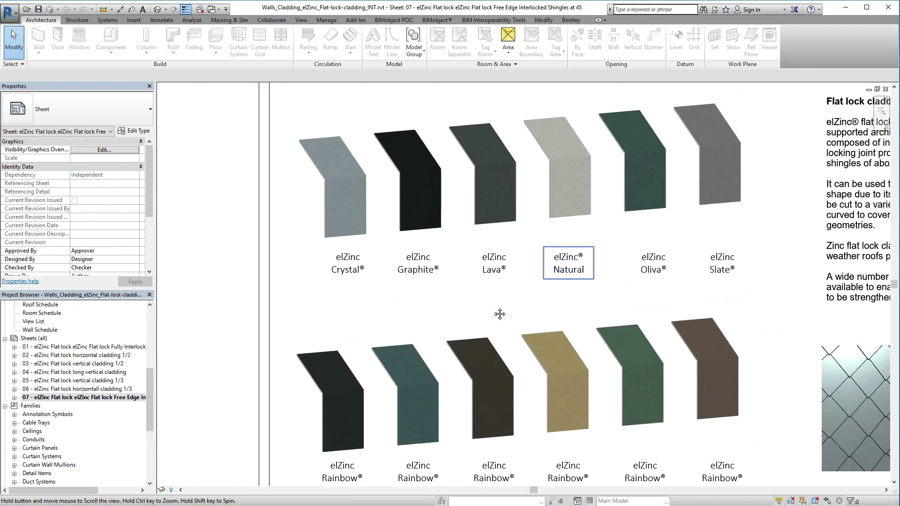
scroll(509, 191, "up", 8)
scroll(508, 190, "down", 6)
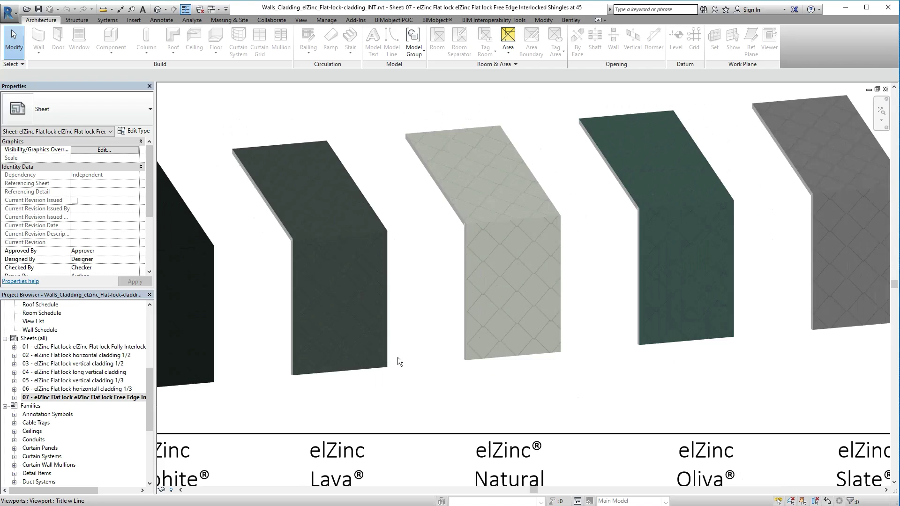
scroll(452, 312, "up", 1)
scroll(445, 308, "down", 1)
scroll(445, 307, "down", 3)
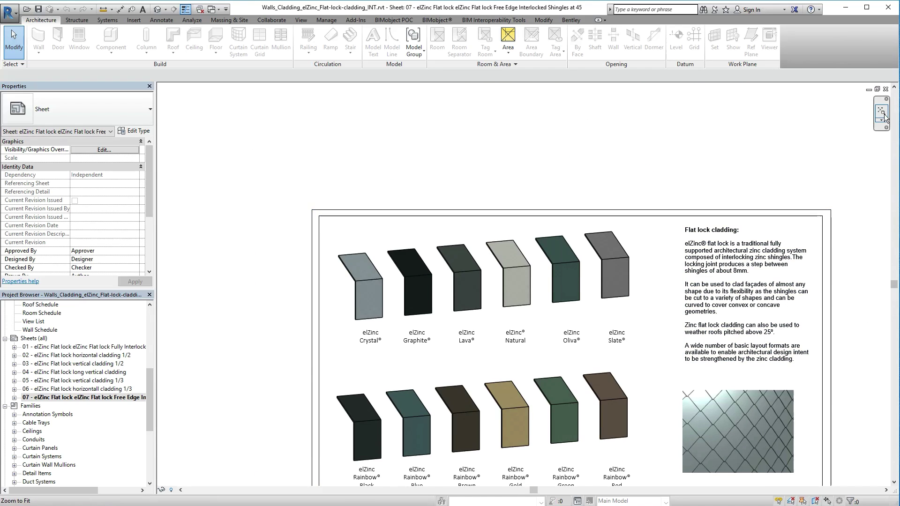
scroll(366, 412, "down", 1)
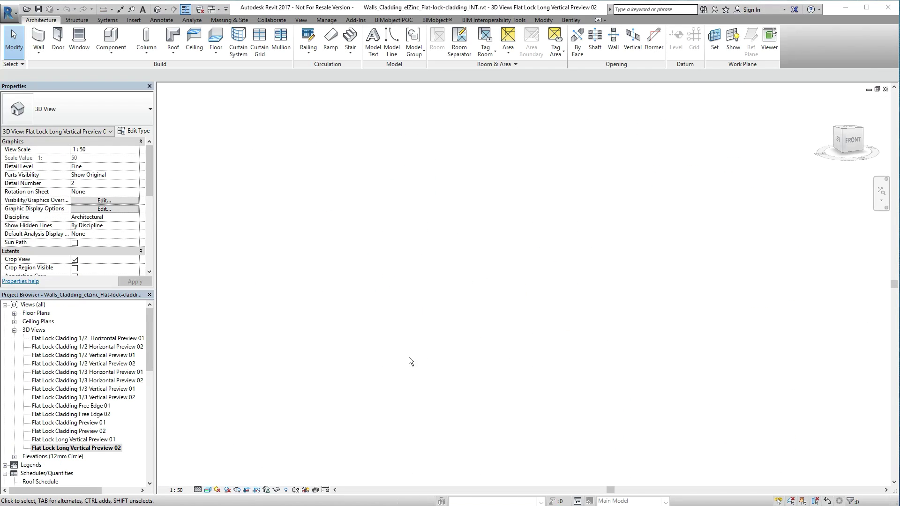
Step: Start the Wall tool with the Free-Edge Interlocked Crystal wall type
left_click(35, 39)
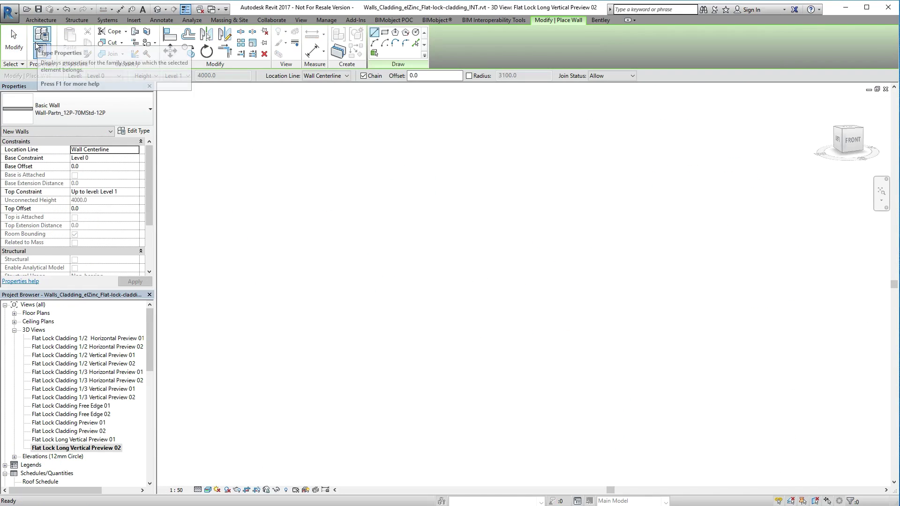
left_click(139, 111)
left_click_drag(221, 158, 231, 319)
scroll(234, 314, "down", 3)
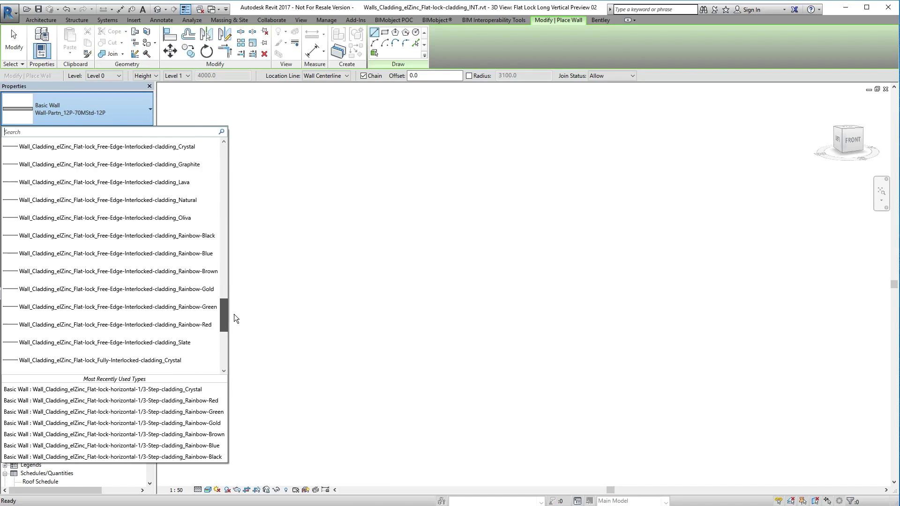
left_click(170, 300)
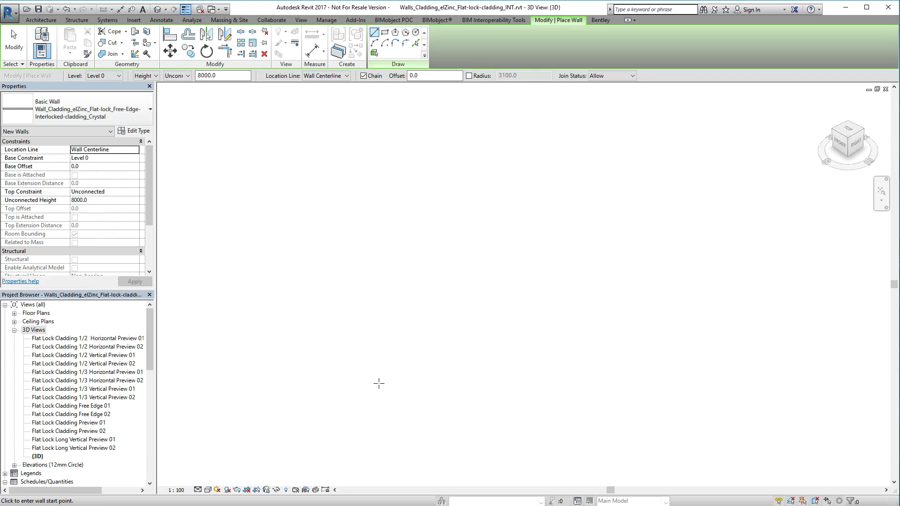
Step: Draw three chained Crystal wall segments in the 3D view and stop drawing
left_click(377, 382)
left_click(575, 263)
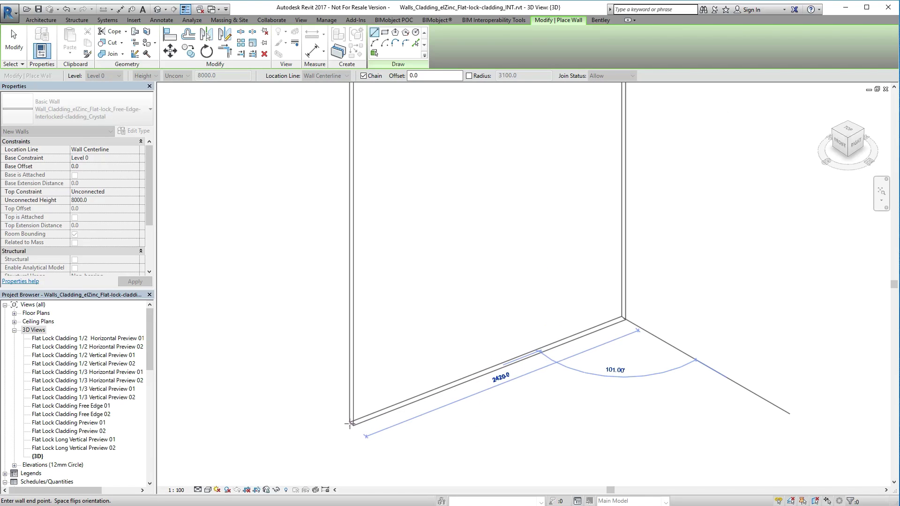
left_click(349, 424)
middle_click_drag(261, 328, 458, 321)
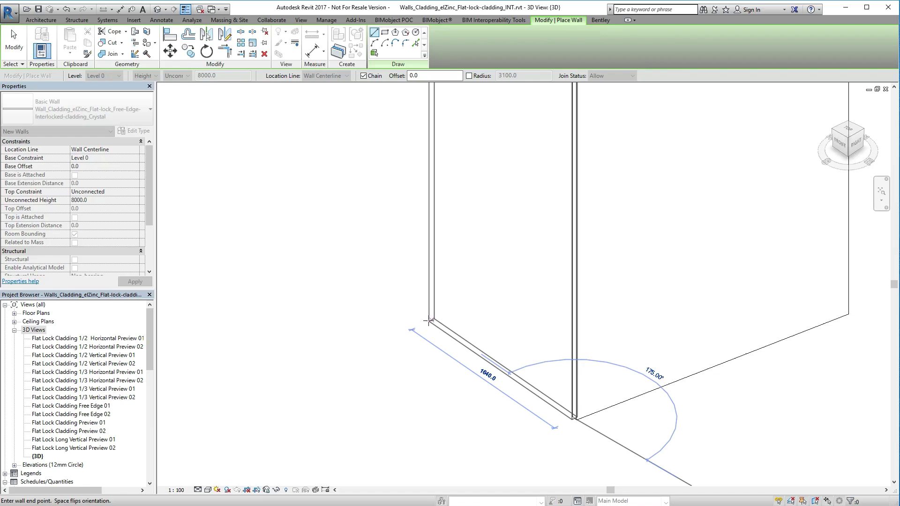
left_click(415, 326)
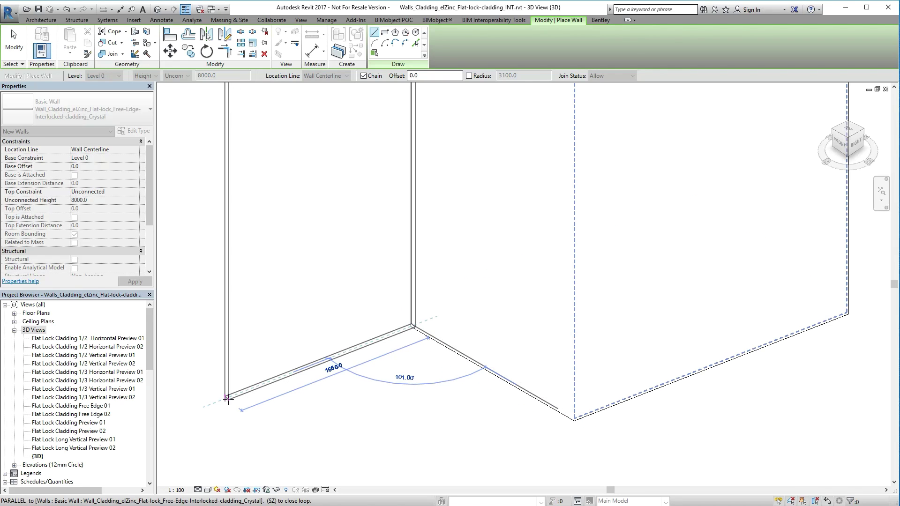
key("Escape")
key("Escape")
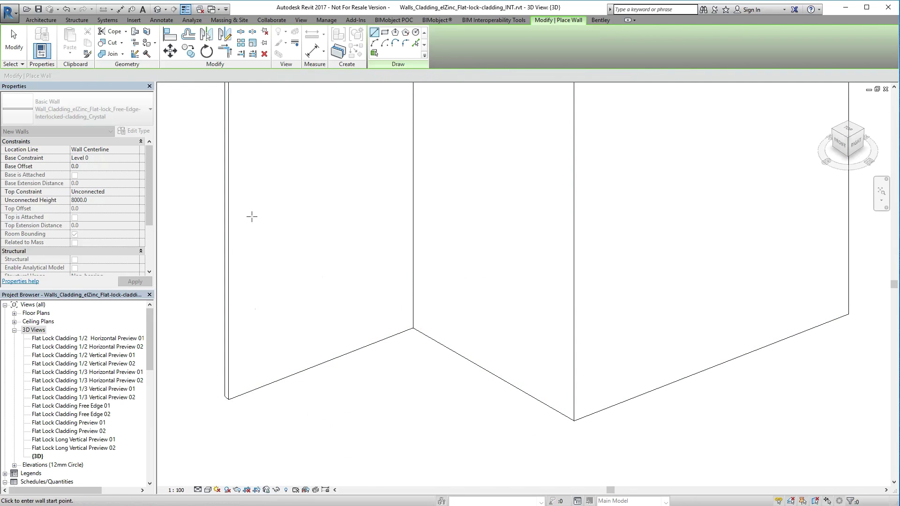
left_click(208, 490)
Step: Show the walls shaded and open the middle wall's type properties
left_click(225, 473)
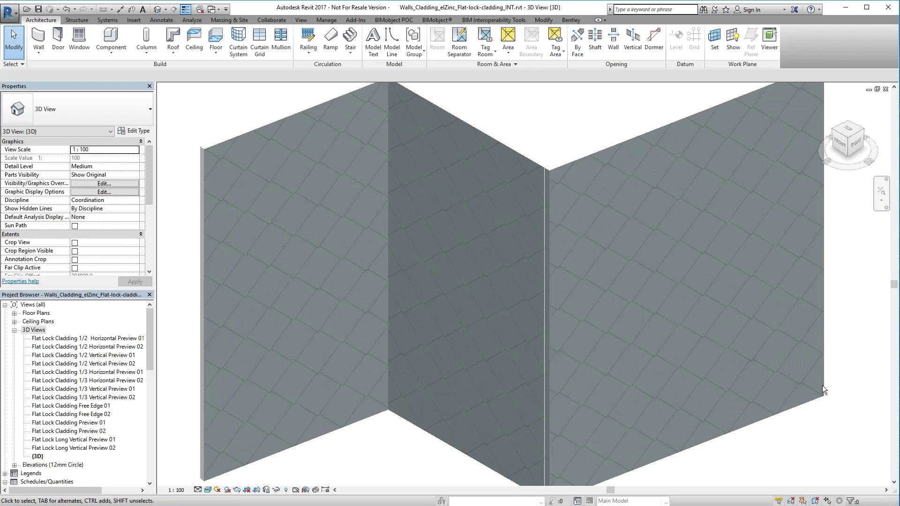
scroll(822, 385, "down", 3)
left_click(512, 153)
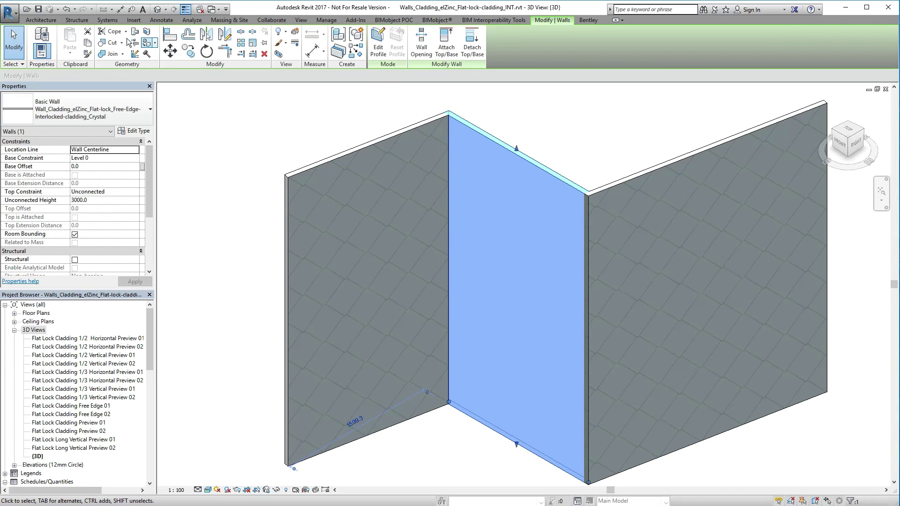
left_click(135, 131)
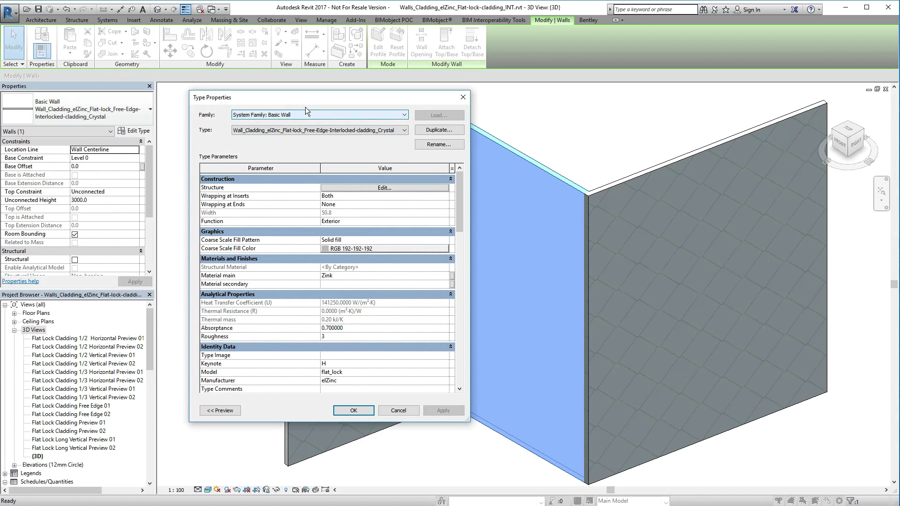
left_click_drag(305, 98, 265, 99)
mouse_move(417, 209)
left_mouse_down()
mouse_move(426, 372)
mouse_move(429, 197)
left_mouse_up()
Step: Inspect the finish layer's Free Edge Crystal material graphics and appearance, keeping it unchanged
left_click(361, 187)
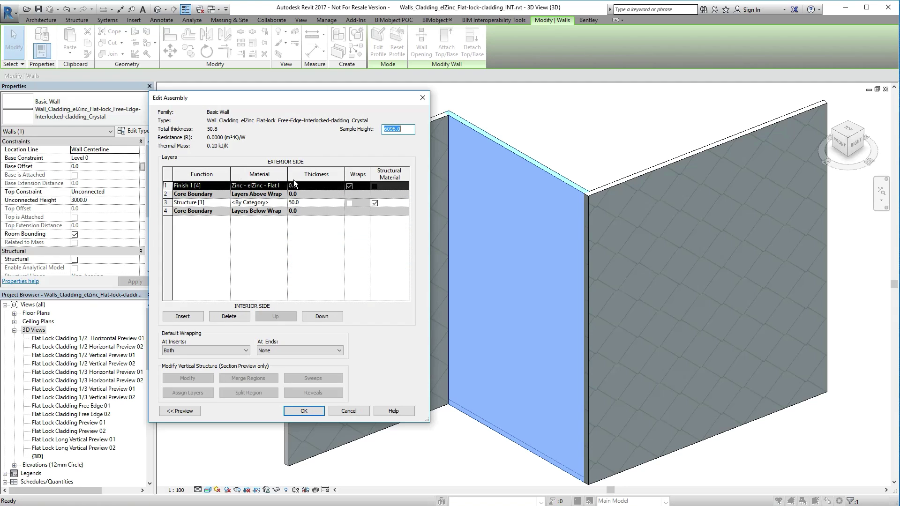
left_click_drag(363, 175, 363, 175)
left_click(359, 186)
left_click(359, 187)
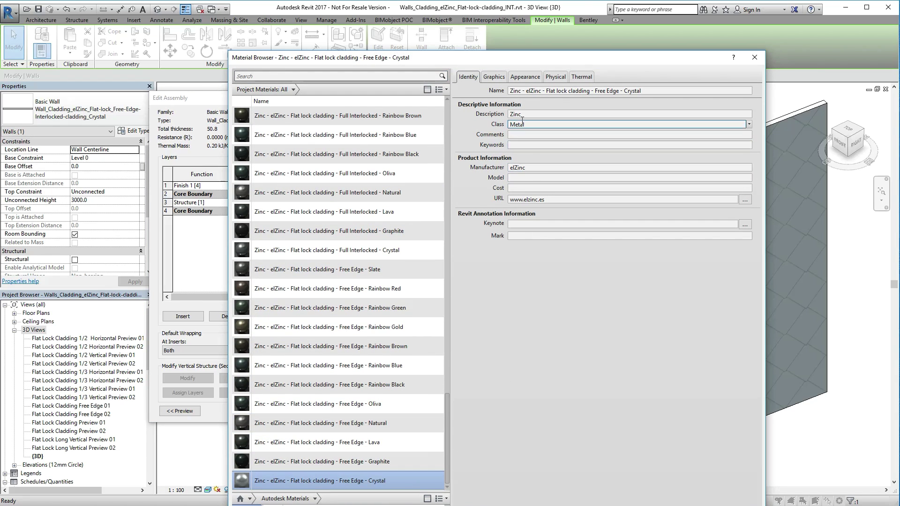
left_click(494, 77)
left_click(525, 76)
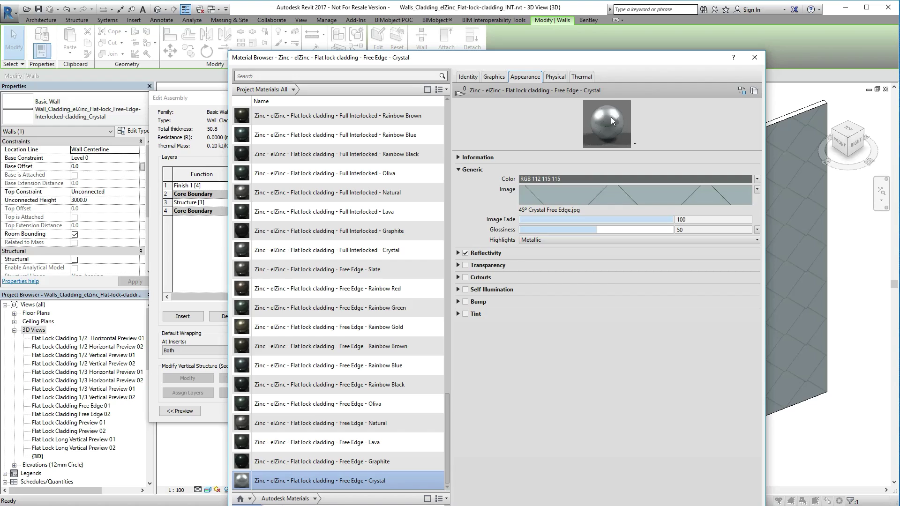
key("Return")
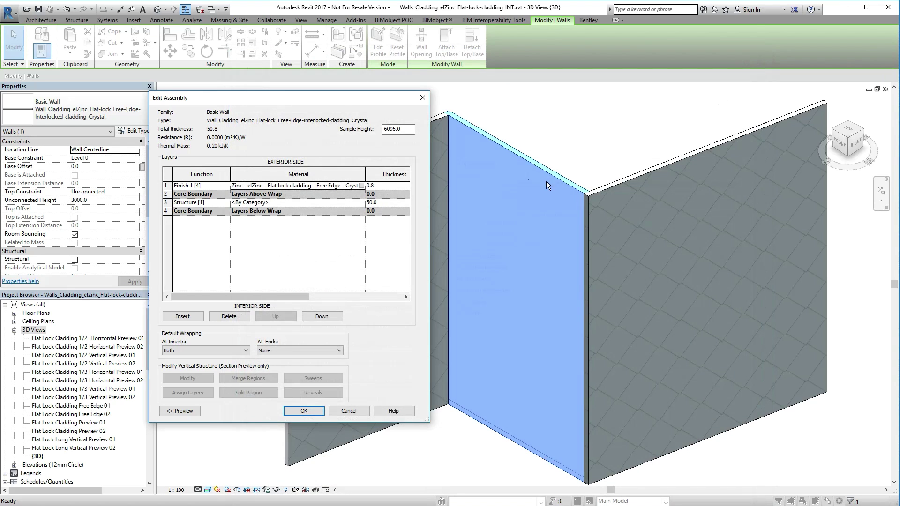
left_click(423, 97)
Step: Change the middle wall to the vertical 1/3-step Rainbow-Red cladding type
left_click(341, 128)
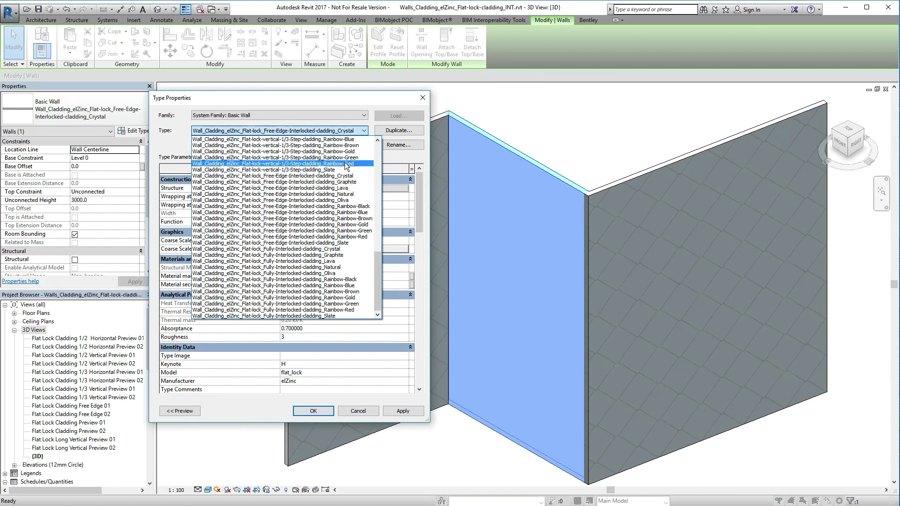
left_click(353, 317)
key("Return")
left_click(592, 140)
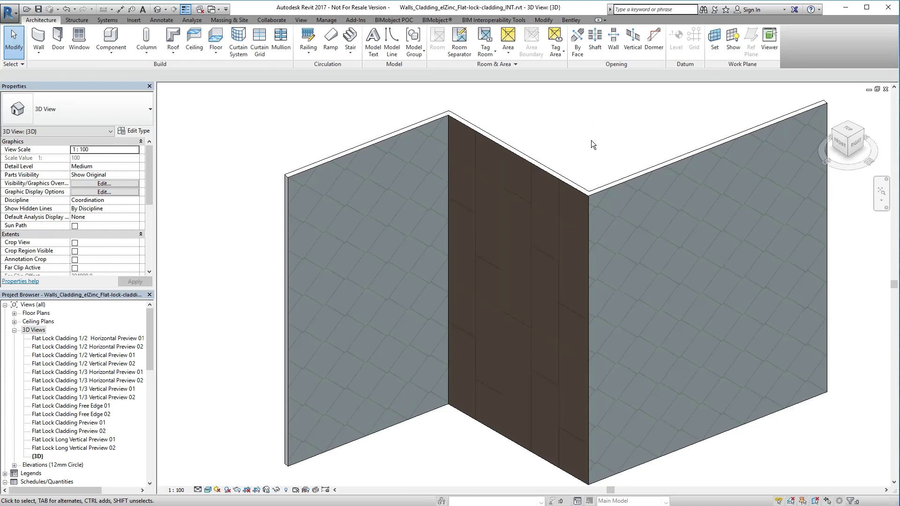
scroll(587, 141, "up", 4)
scroll(567, 146, "down", 4)
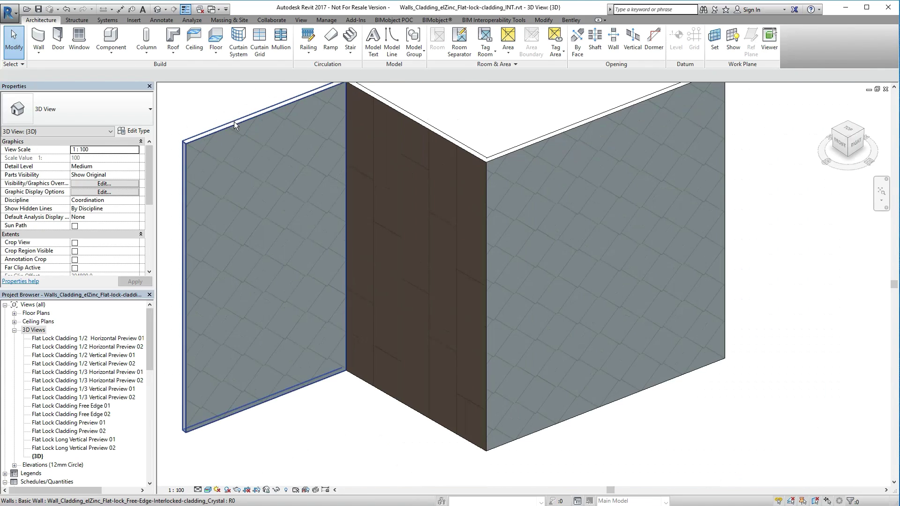
Step: Give the left wall a 1/3-step cladding wall type
left_click(235, 123)
left_click(115, 109)
left_click_drag(223, 308, 221, 280)
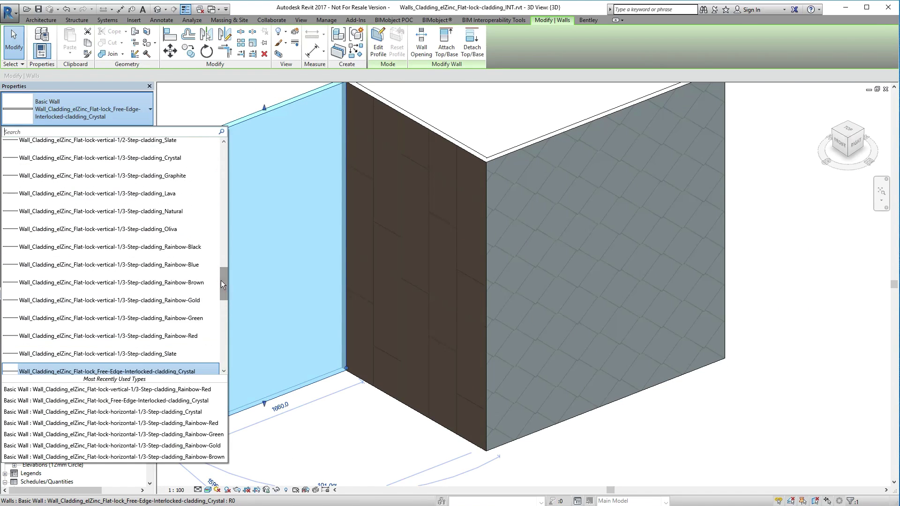
left_click(146, 211)
left_click(557, 127)
Step: Switch the right wall to the Flat-lock-horizontal 1/3-Step Rainbow-Gold cladding type
scroll(557, 127, "down", 1)
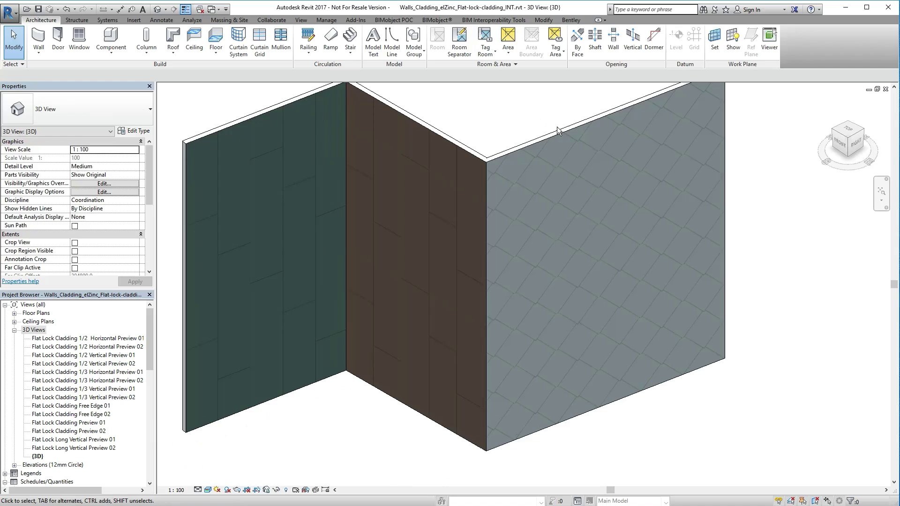
left_click(677, 120)
left_click(114, 109)
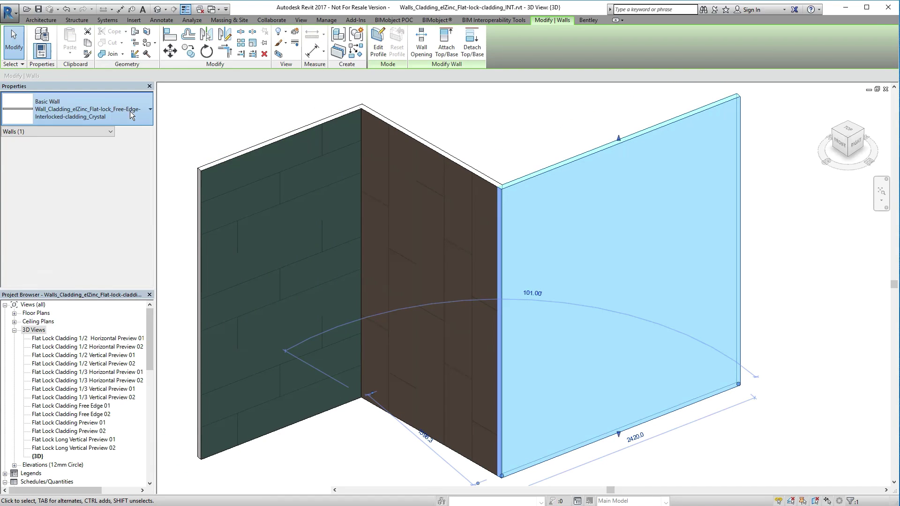
left_click_drag(221, 310, 221, 190)
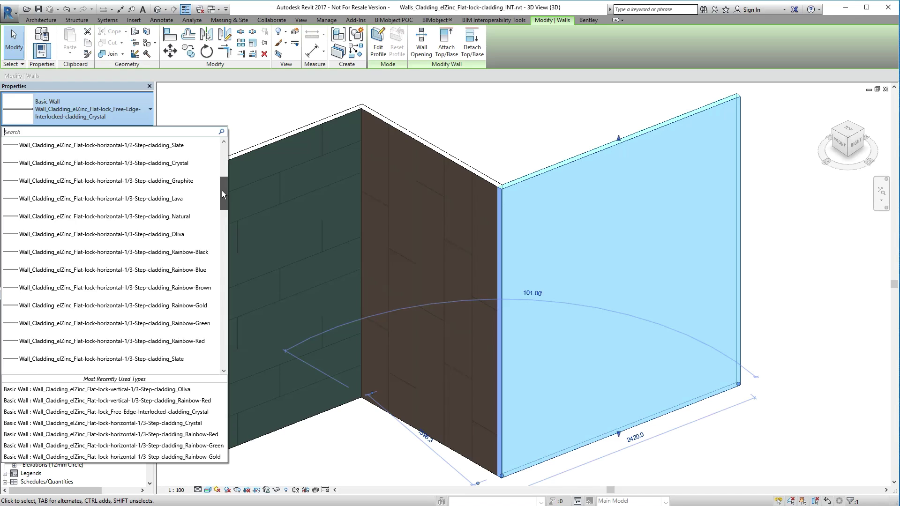
left_click(161, 305)
left_click(788, 255)
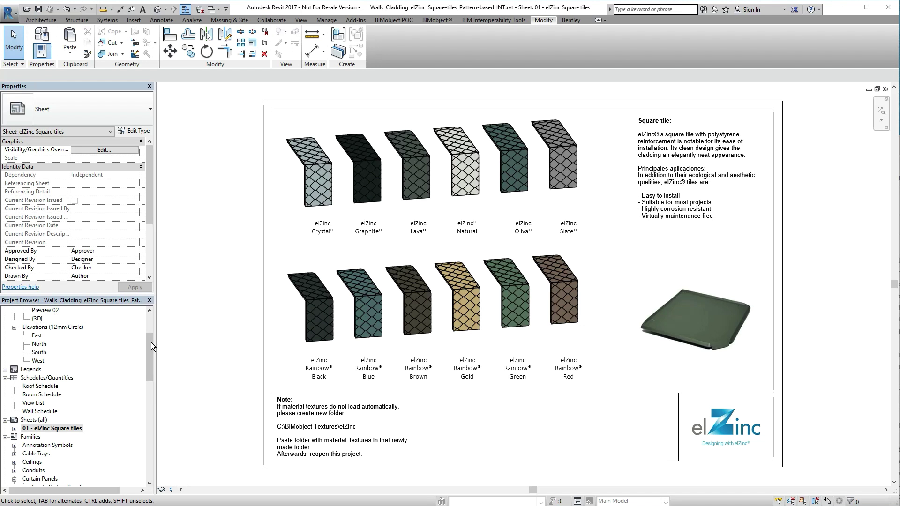
Step: Open the square-tile project's 3D view and look down on the tile row
scroll(151, 346, "up", 2)
double_click(38, 370)
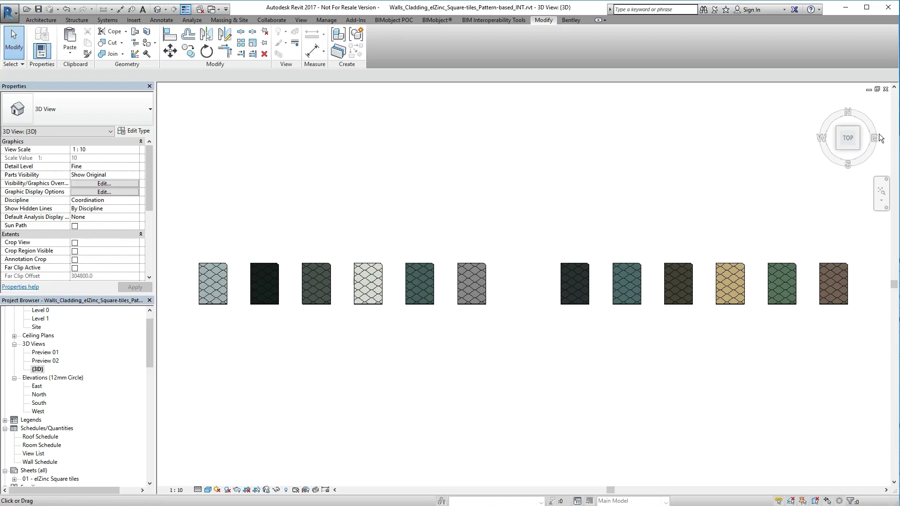
left_click(837, 149)
left_click(847, 138)
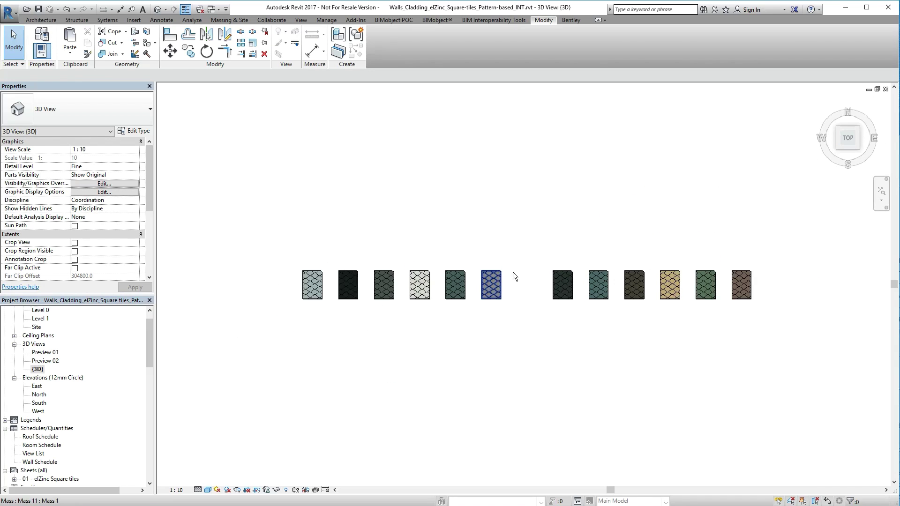
scroll(513, 272, "up", 2)
Step: Switch to the elZinc sample project's 3D view of the house
middle_click_drag(530, 263, 606, 234)
scroll(606, 235, "up", 2)
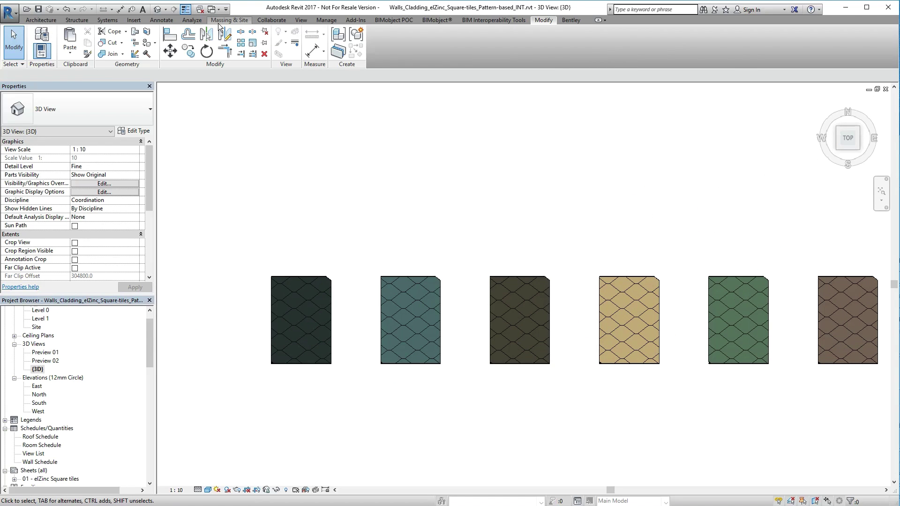
left_click(213, 9)
left_click(264, 27)
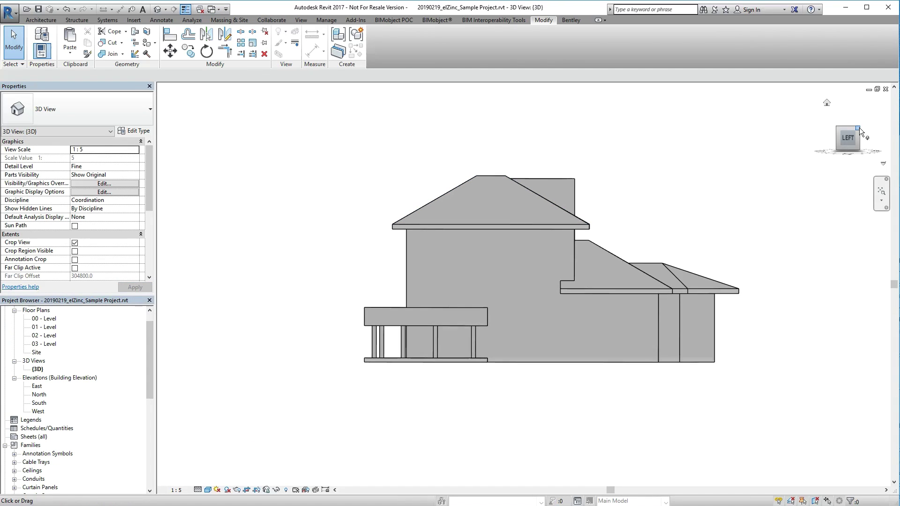
Step: Select the Rainbow-Gold square-tile mass in the square-tile project
left_click(859, 124)
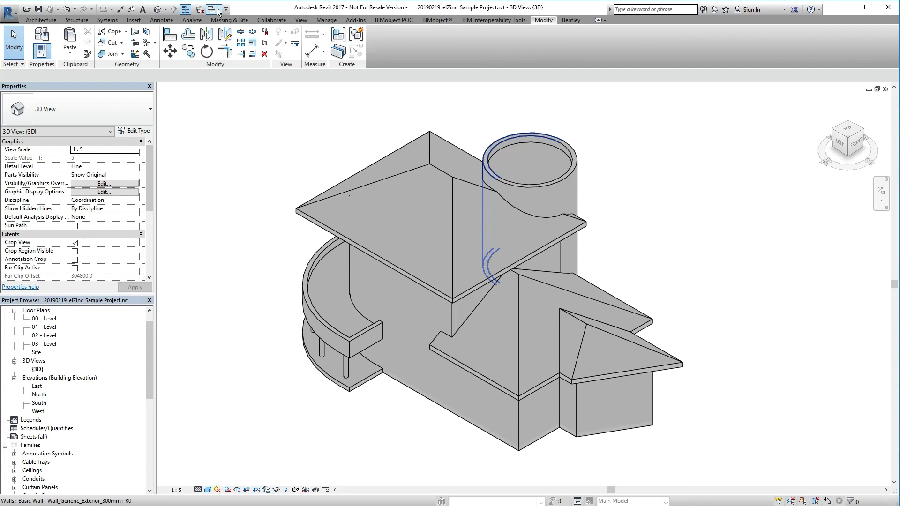
left_click(218, 9)
left_click(281, 81)
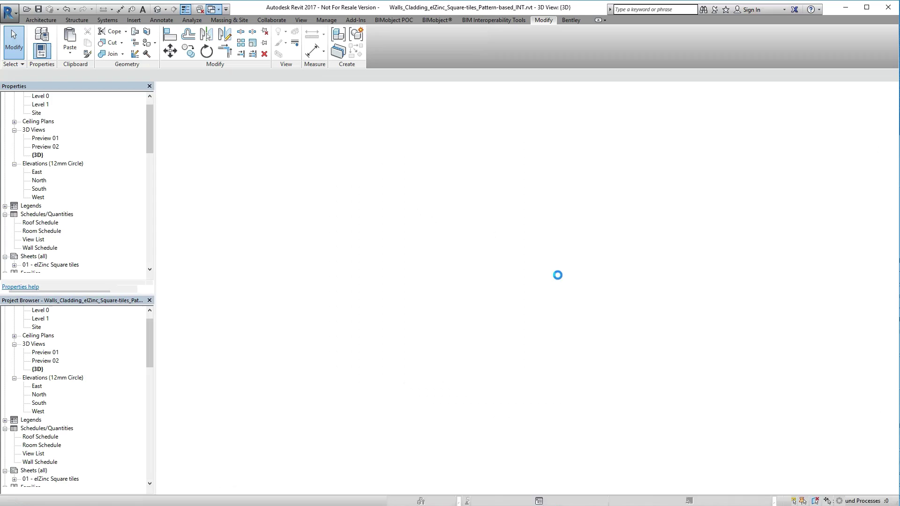
left_click(625, 303)
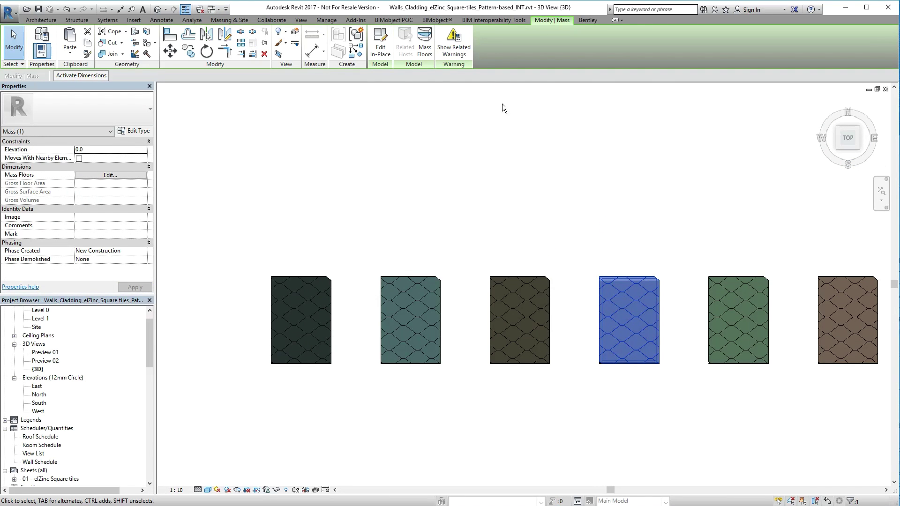
Step: Paste the tile mass left of the house in the sample project's top view
left_click(218, 9)
left_click(282, 22)
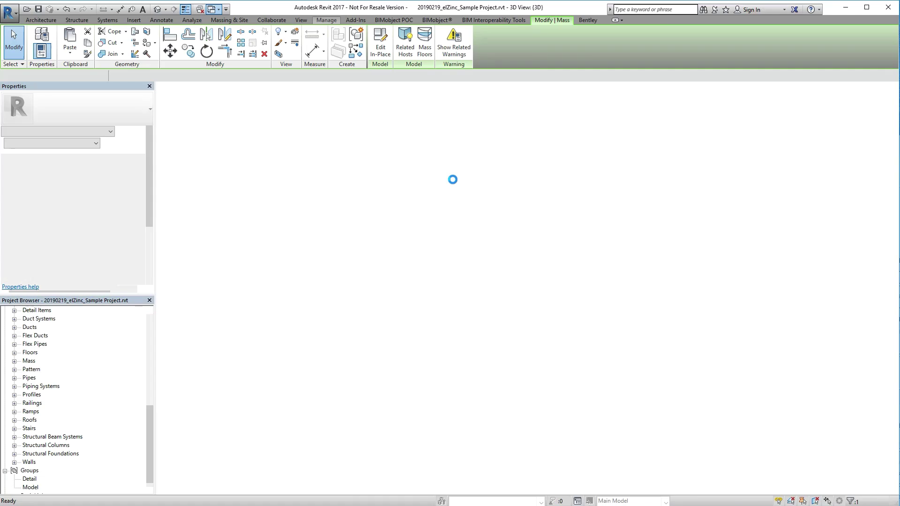
left_click(847, 133)
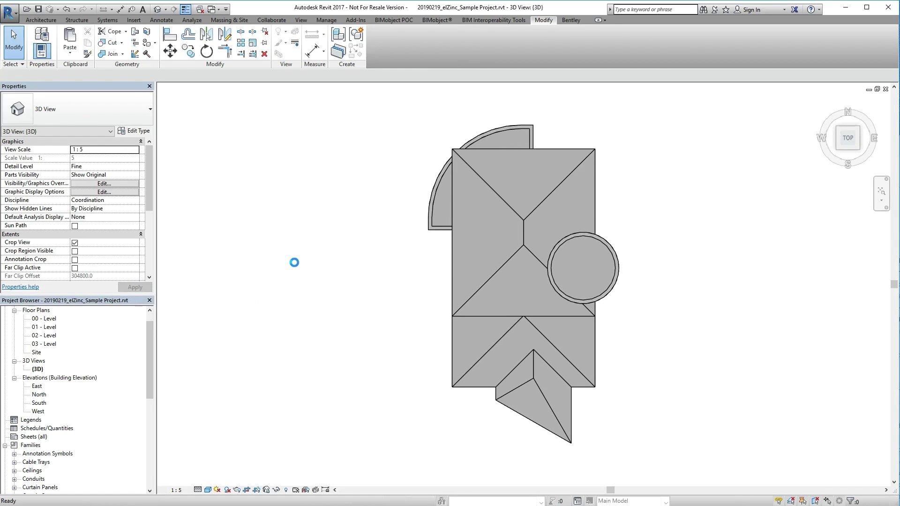
left_click(294, 265)
left_click(331, 265)
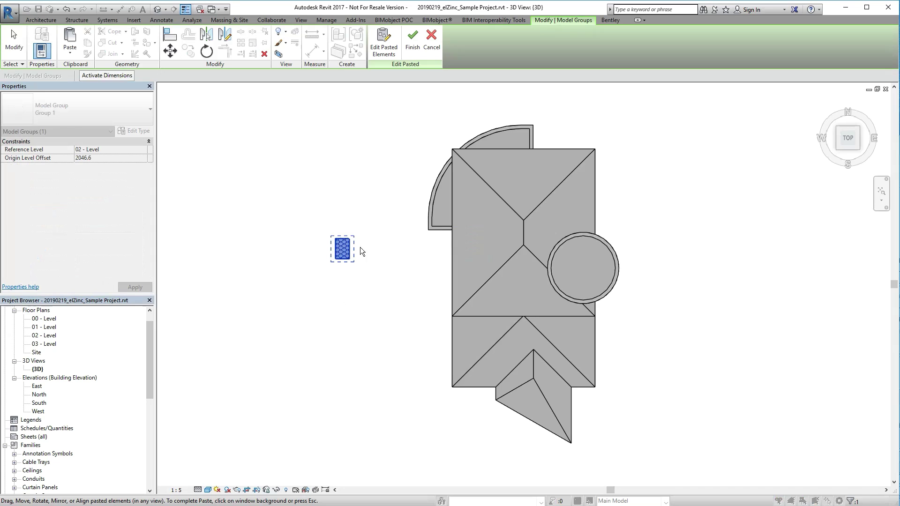
scroll(342, 257, "up", 6)
Step: Rotate the pasted tile mass 90° and orbit around the house
left_click(206, 50)
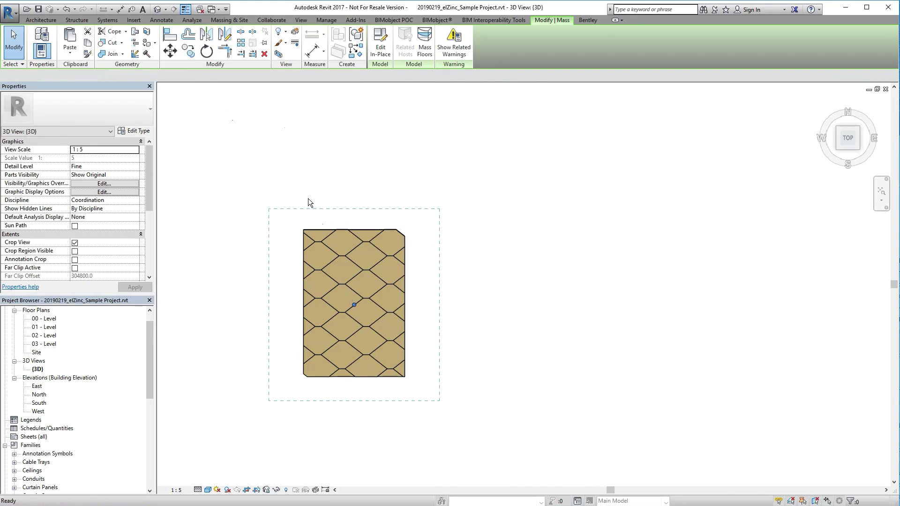
left_click(357, 438)
left_click(617, 195)
scroll(411, 307, "up", 3)
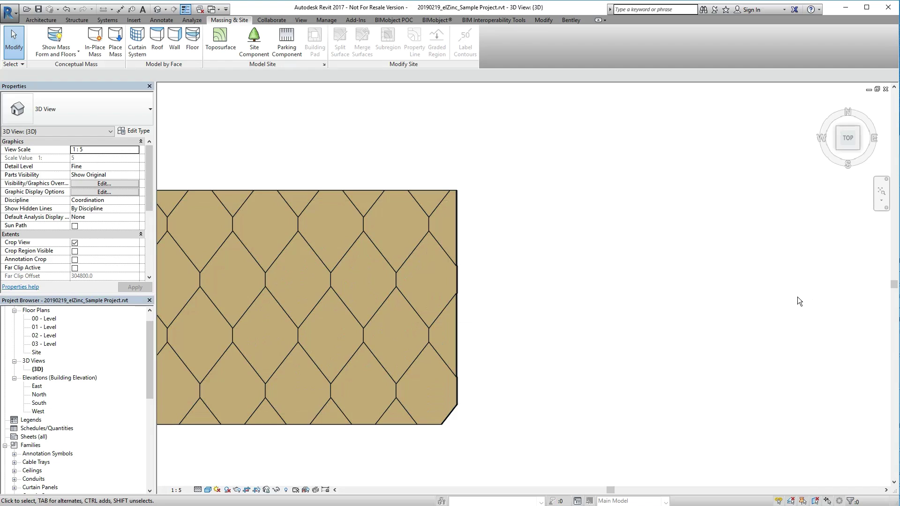
left_click(859, 148)
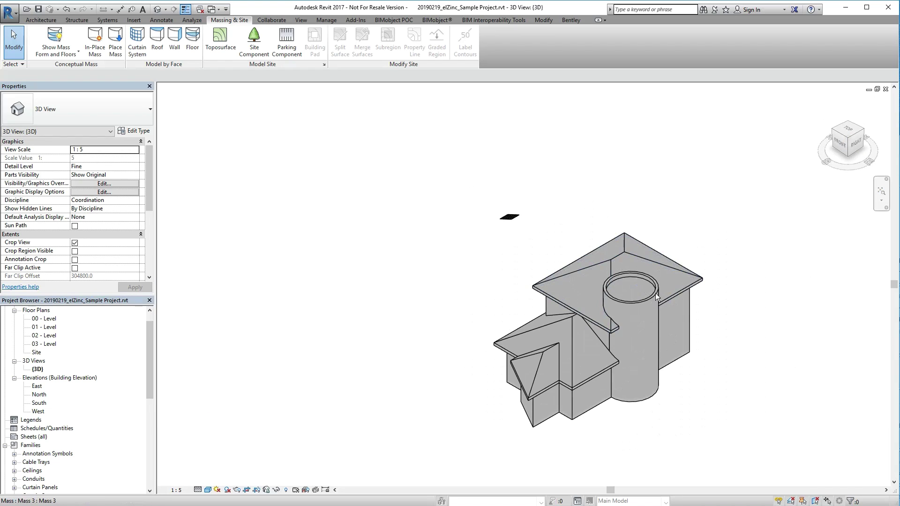
left_click(834, 135)
scroll(478, 200, "up", 4)
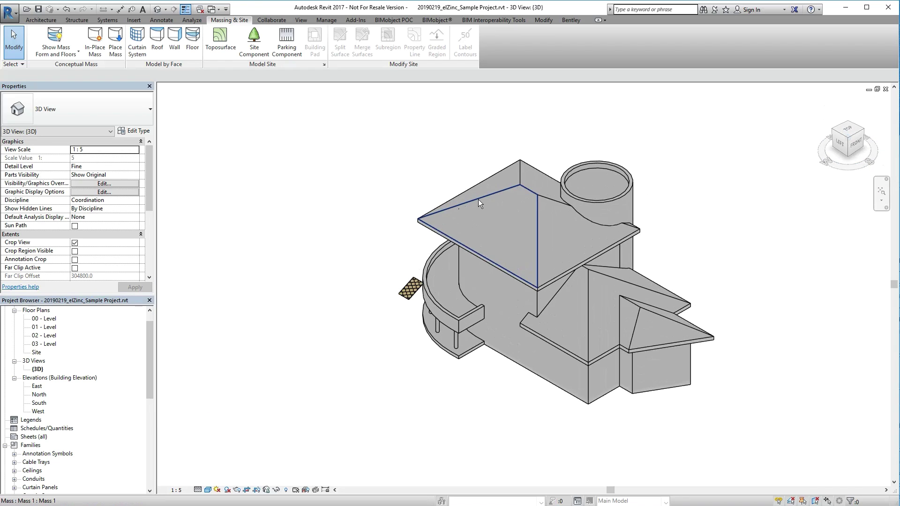
Step: Create in-place mass Mass 1 and trace reference lines around the front roof face
left_click(848, 130)
left_click(94, 38)
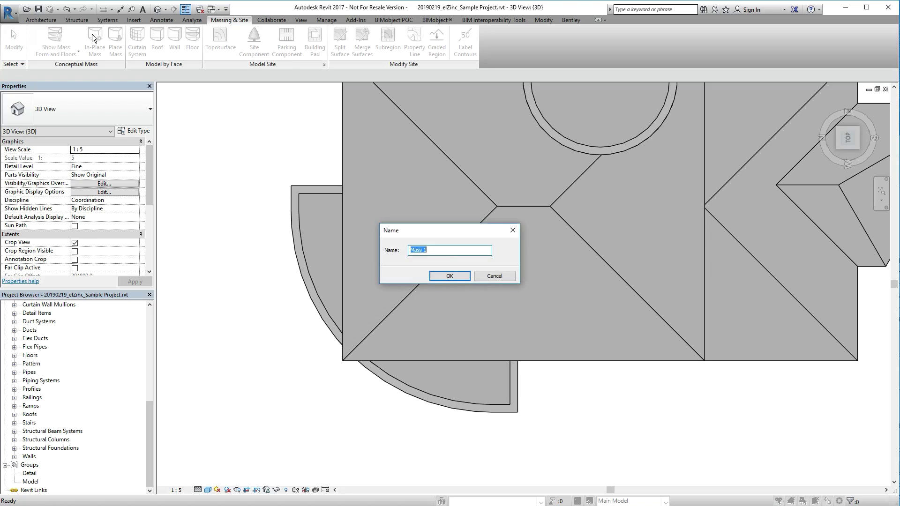
left_click(449, 276)
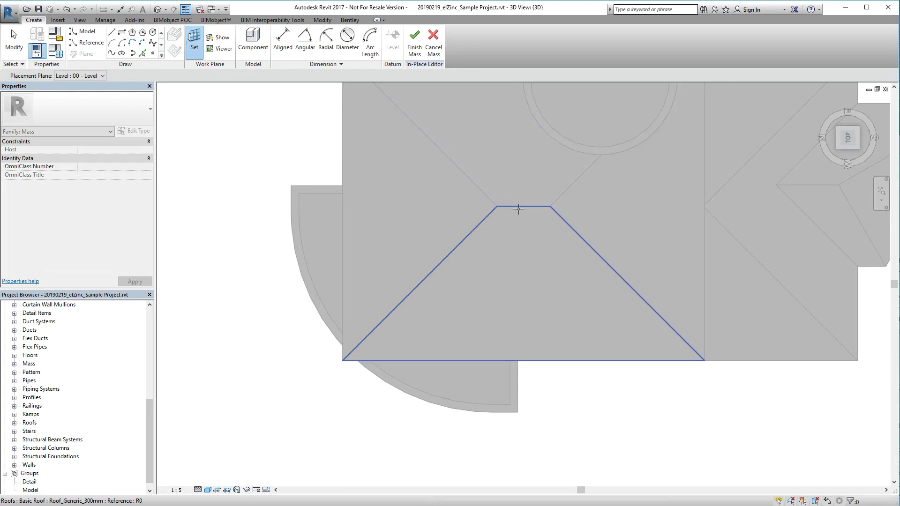
left_click(87, 42)
left_click(111, 32)
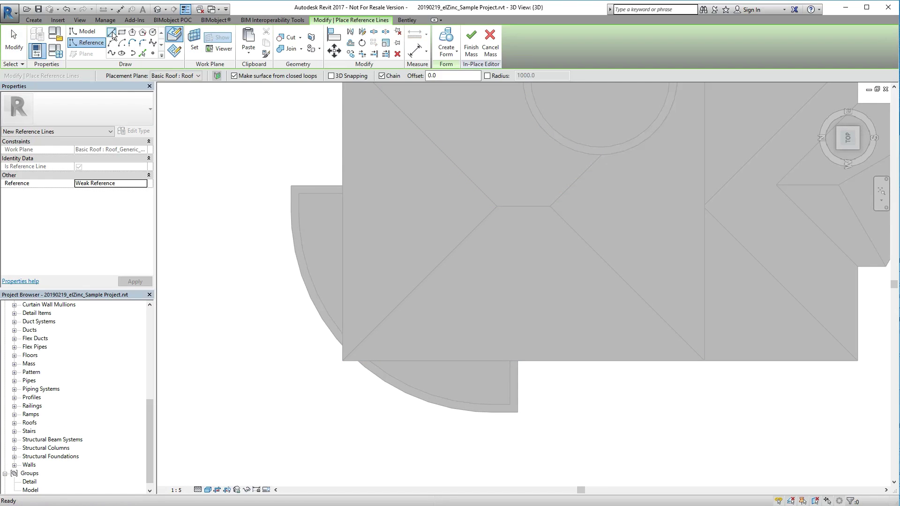
left_click(343, 361)
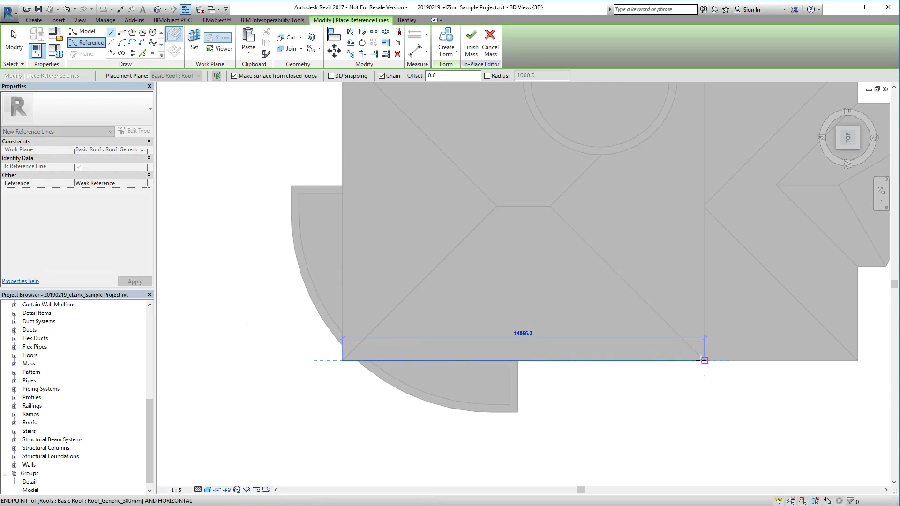
left_click(550, 206)
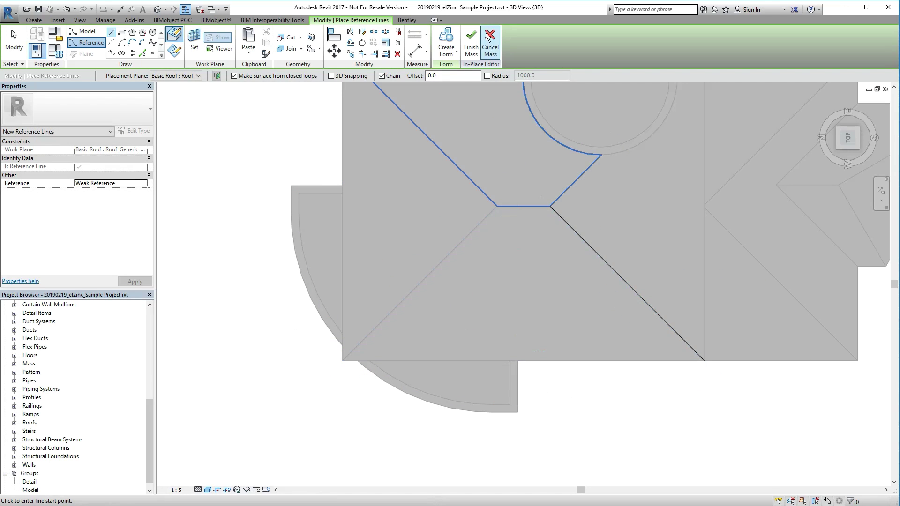
key("Escape")
key("Escape")
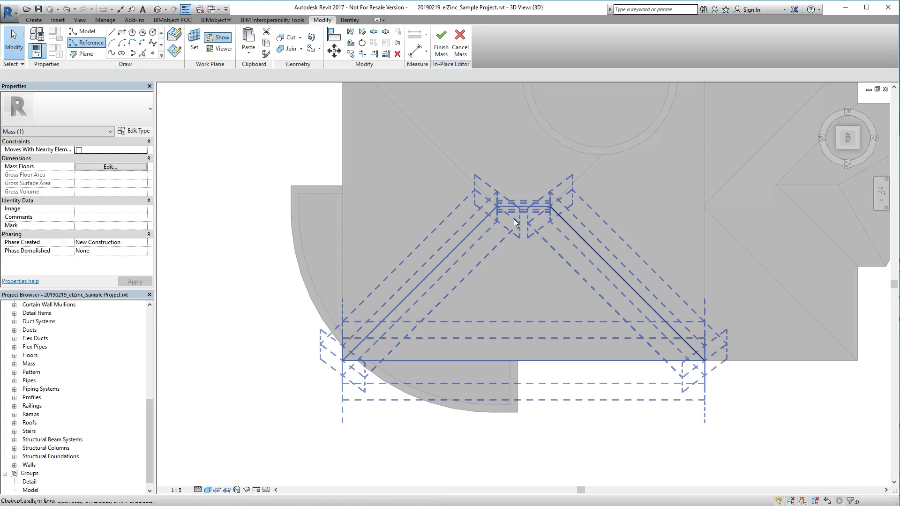
Step: Extrude the traced outline into a flat form with a 50 positive offset
left_click(518, 207)
left_click(446, 42)
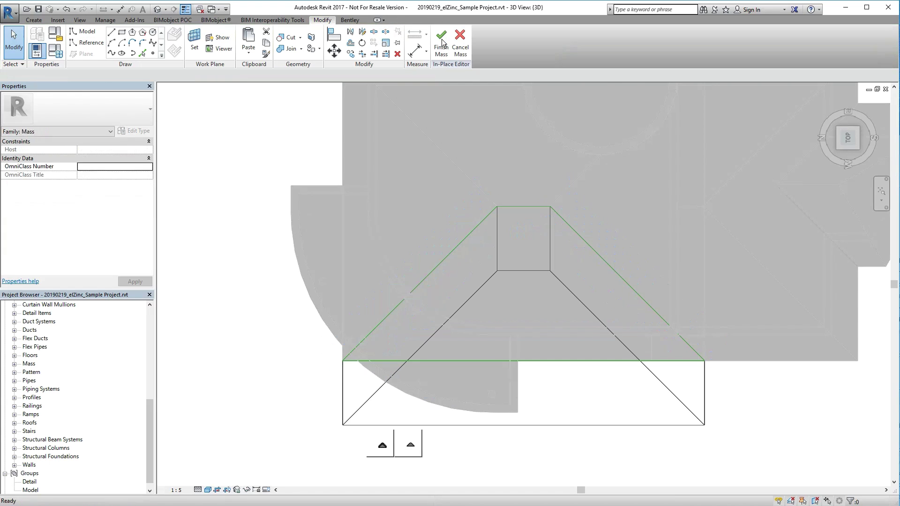
left_click(377, 447)
left_click(241, 426)
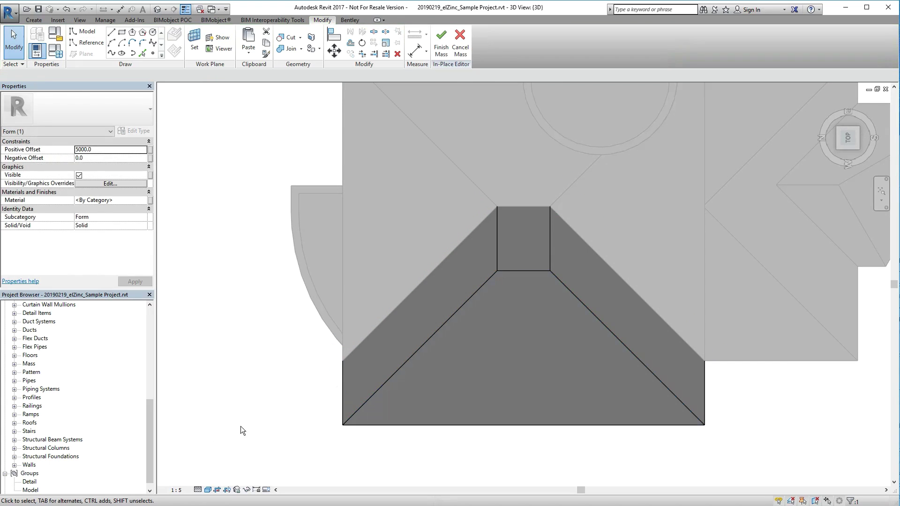
left_click(341, 391)
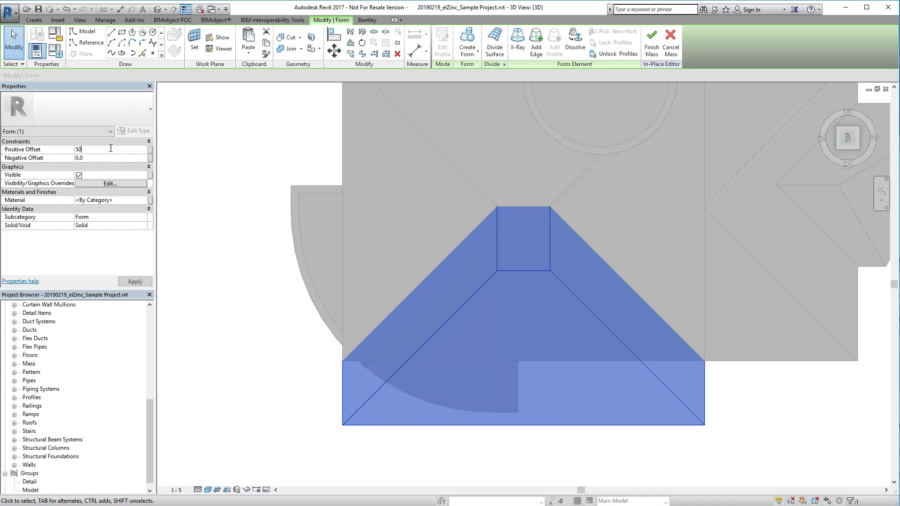
key("Escape")
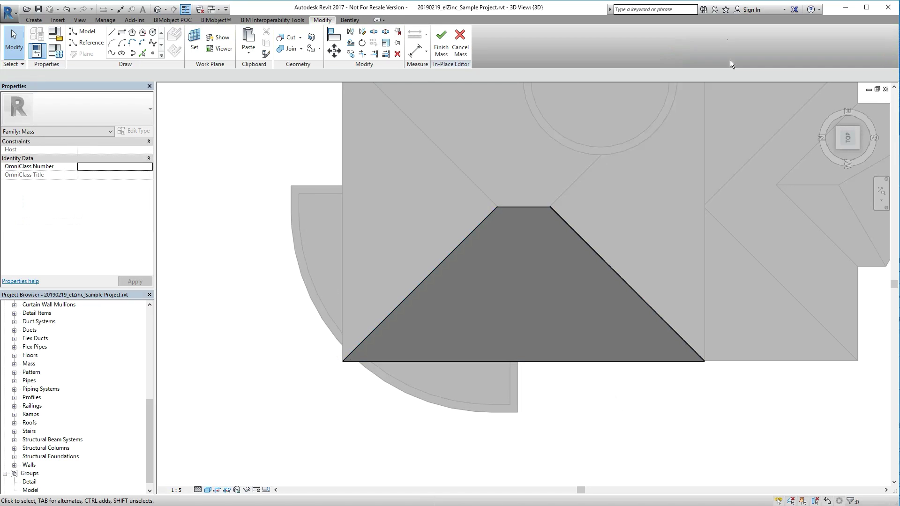
left_click(855, 149)
Step: Finish and reopen the mass, then divide the form's top surface into a grid
scroll(374, 248, "up", 5)
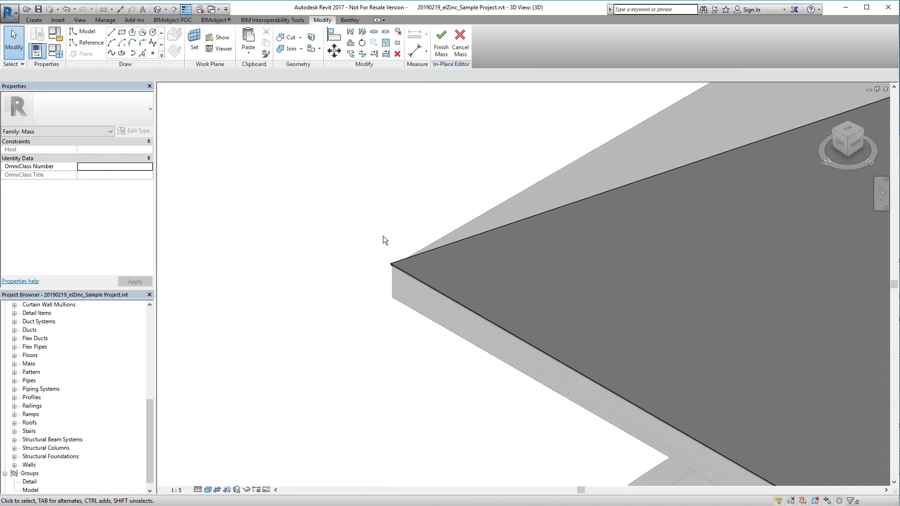
left_click(441, 43)
double_click(407, 303)
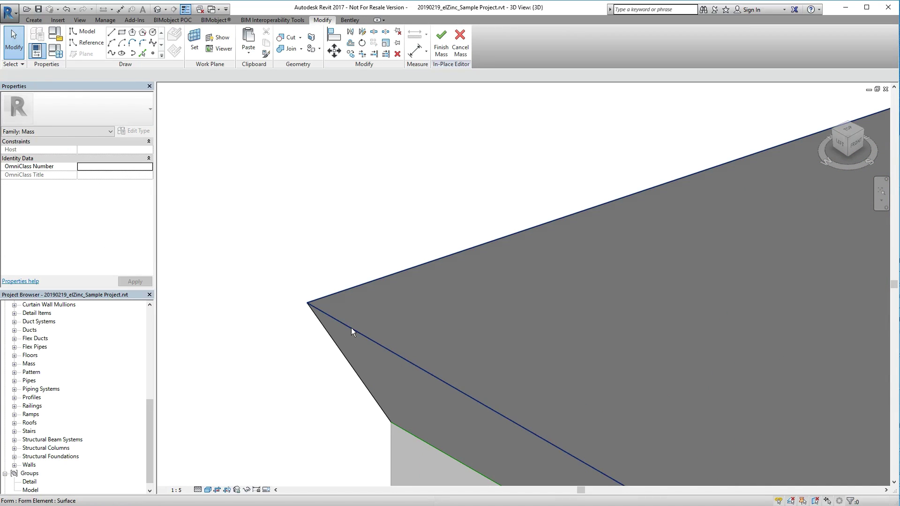
left_click(354, 271)
left_click(495, 41)
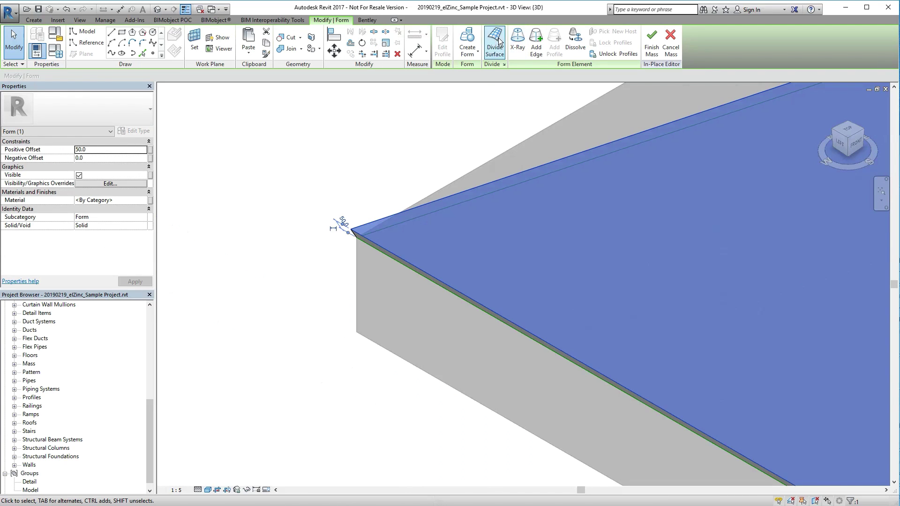
left_click(847, 129)
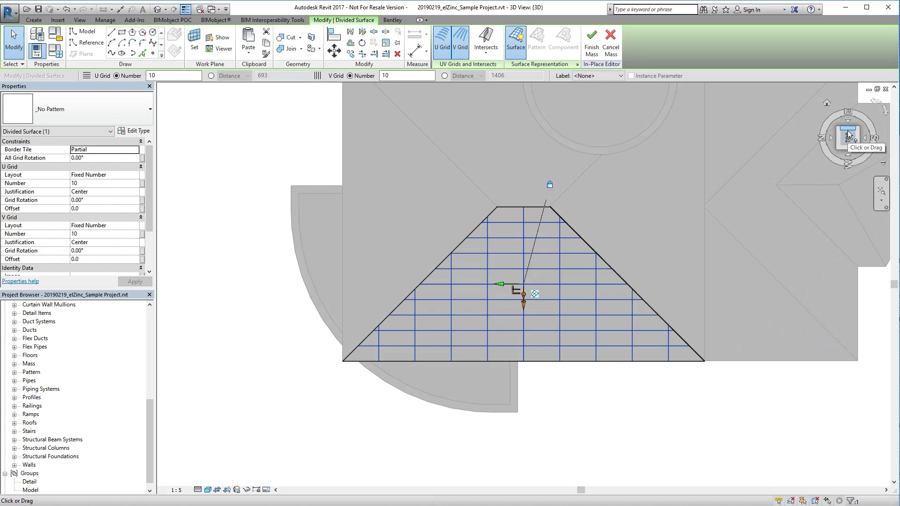
Step: Apply the Rhomboid Rainbow Gold elZinc square-tile pattern to the divided roof surface
left_click(129, 107)
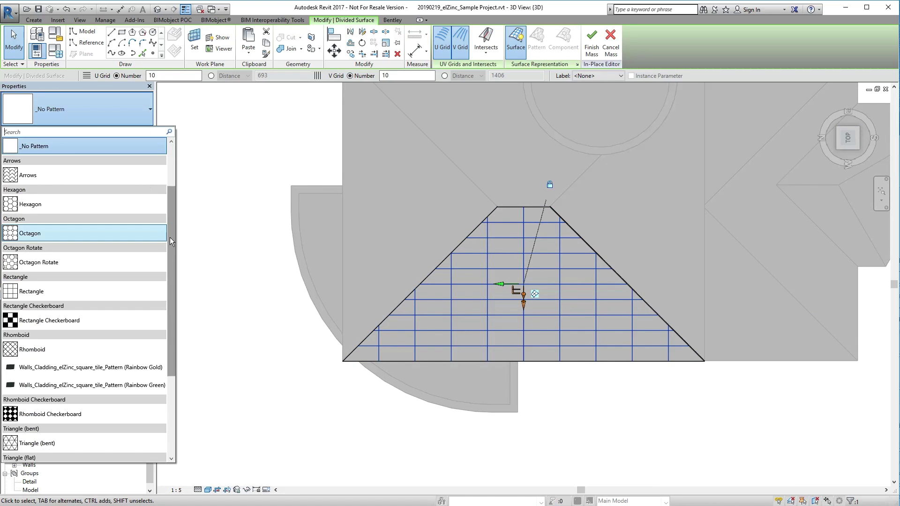
scroll(169, 237, "down", 3)
left_click(133, 236)
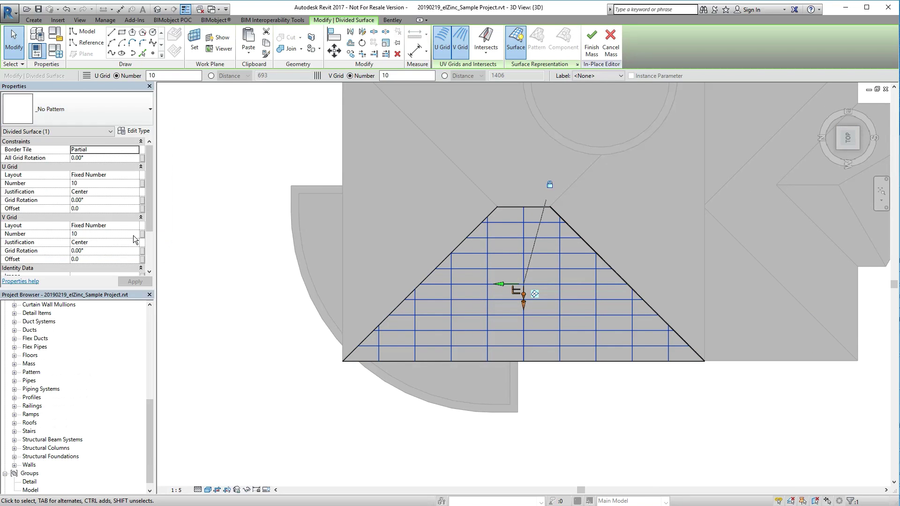
left_click(568, 378)
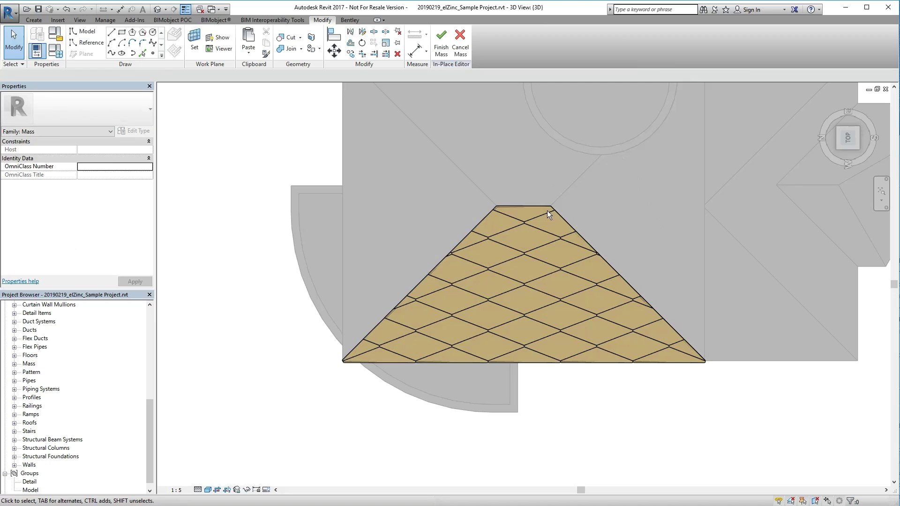
left_click(549, 233)
left_click(548, 229)
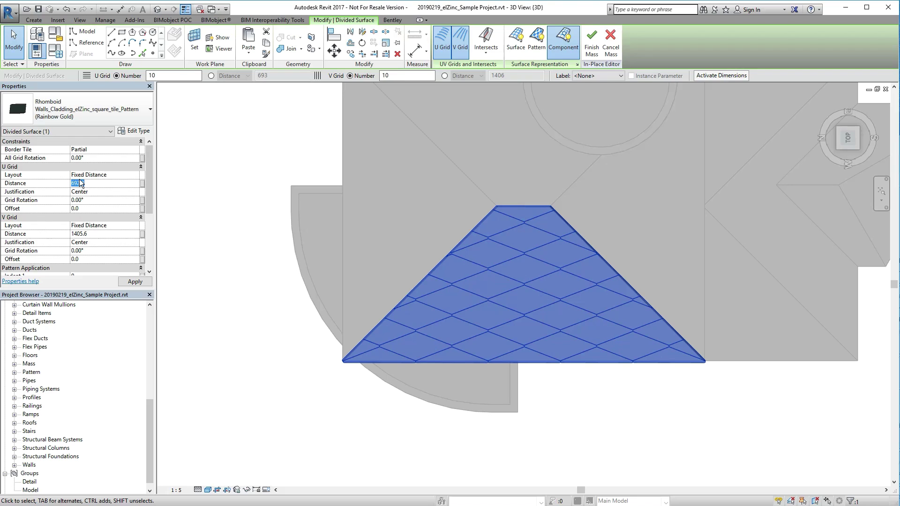
Step: Set the roof surface's V grid distance to 260 and view the roof isometrically
double_click(90, 234)
type("260")
left_click(135, 282)
left_click(246, 350)
middle_click_drag(433, 338, 441, 40, "shift")
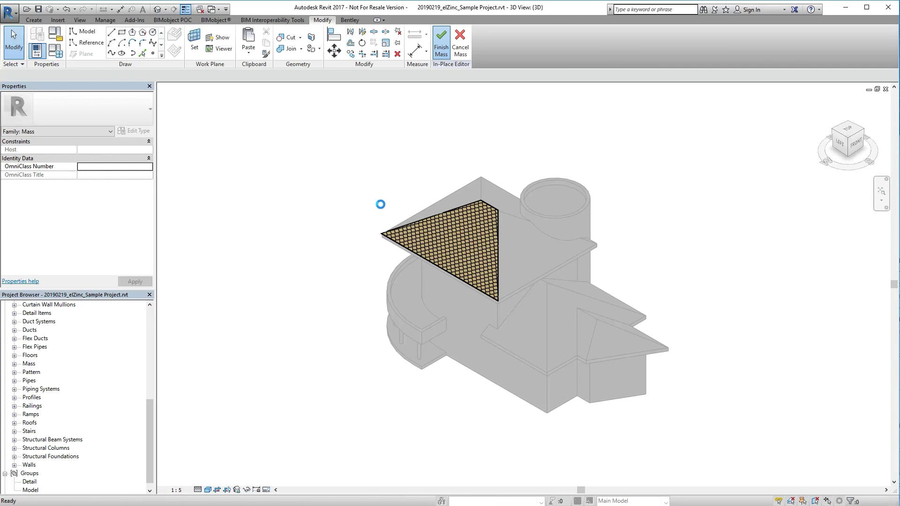
scroll(399, 224, "up", 5)
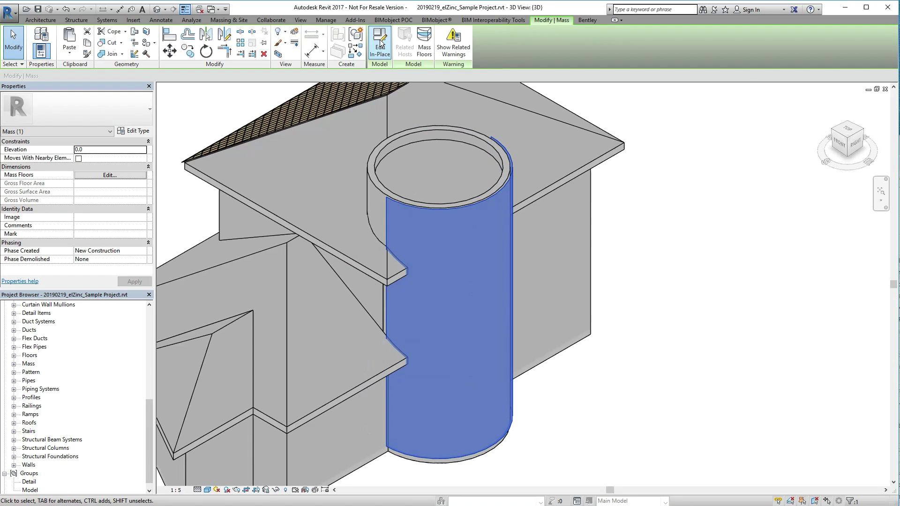
Step: Edit the tower mass, divide its cylindrical face, and apply the Rainbow Green square-tile pattern
left_click(380, 42)
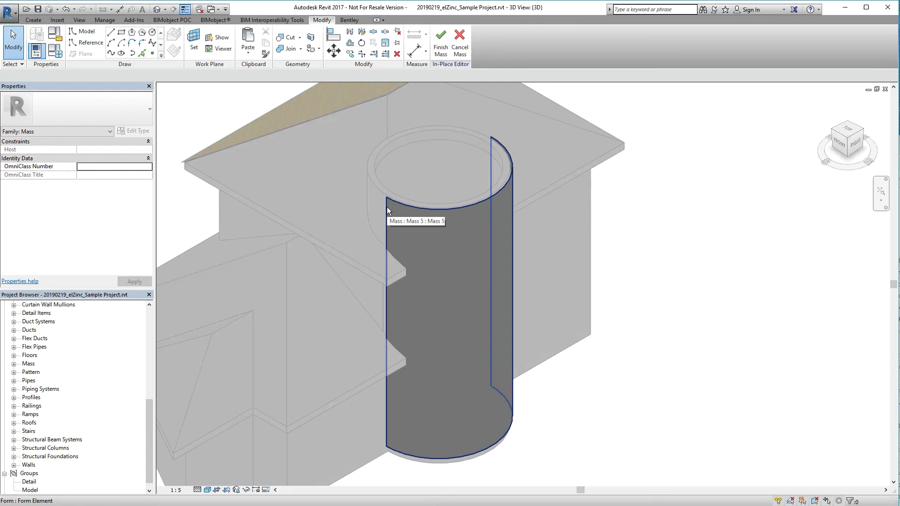
left_click(386, 207)
left_click(493, 42)
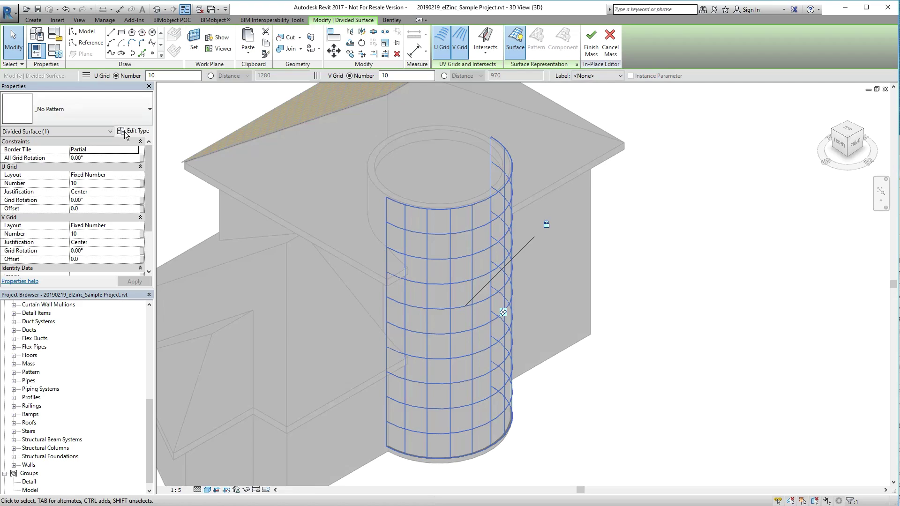
left_click(134, 101)
left_click_drag(166, 192, 168, 283)
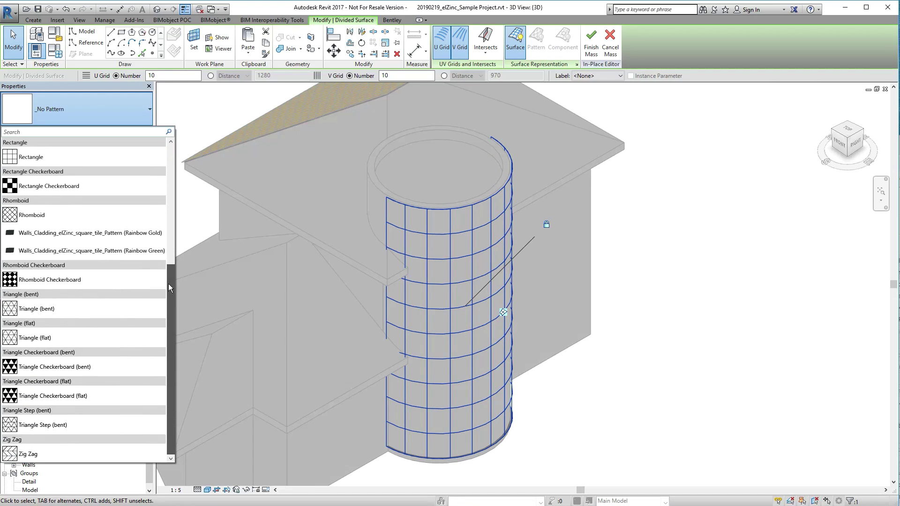
left_click(117, 250)
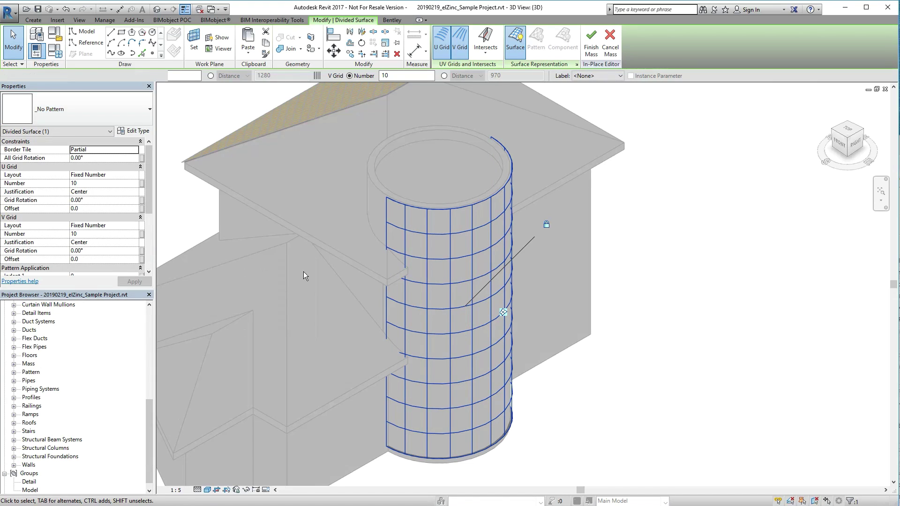
left_click(663, 287)
scroll(474, 181, "up", 3)
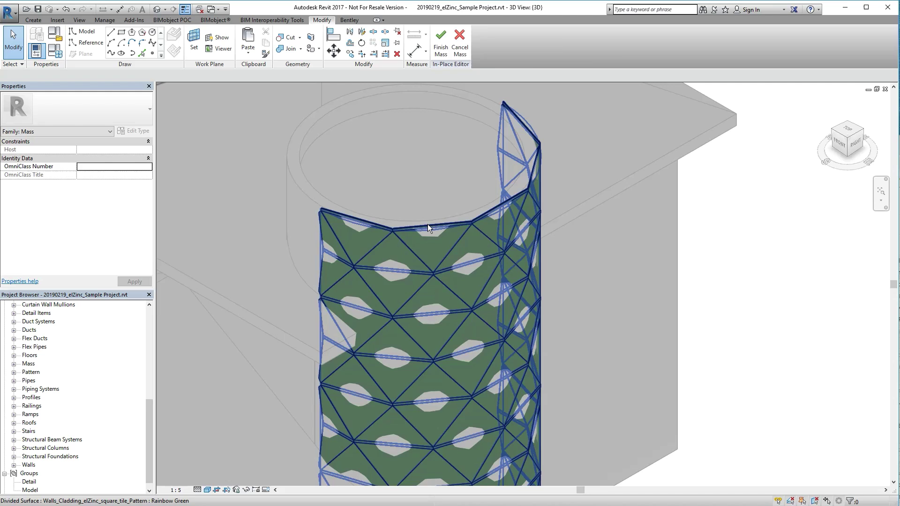
Step: Switch the tower pattern's U and V grids to Fixed Distance with 260 spacing
left_click(428, 224)
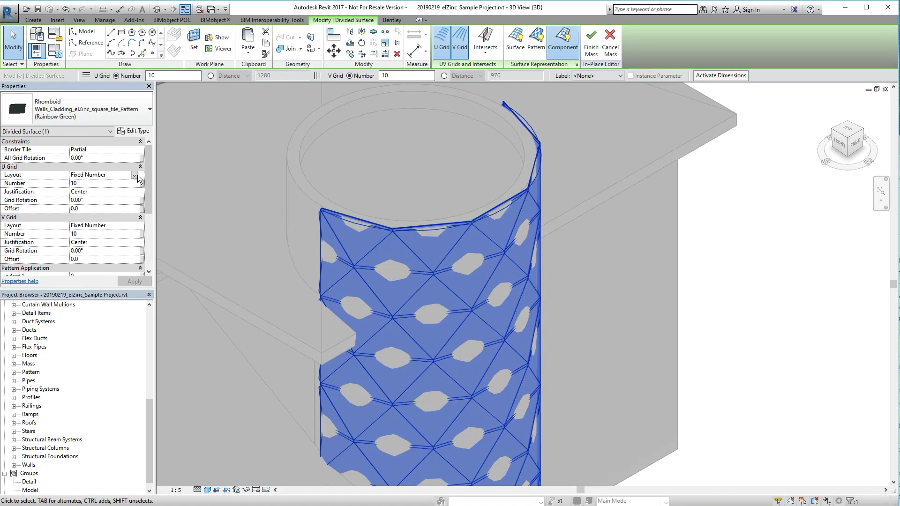
left_click(136, 175)
left_click(94, 193)
left_click(135, 225)
left_click(99, 243)
double_click(78, 234)
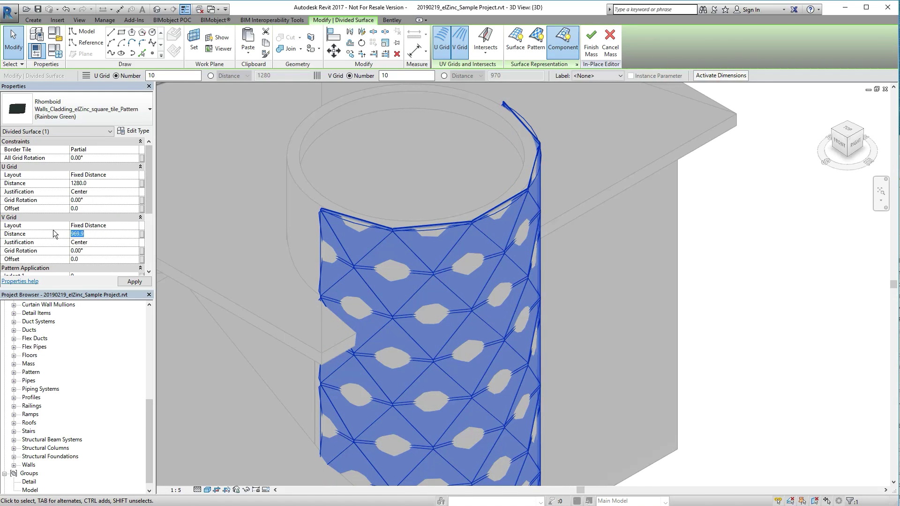
type("260")
left_click(86, 183)
double_click(85, 183)
type("260")
left_click(126, 281)
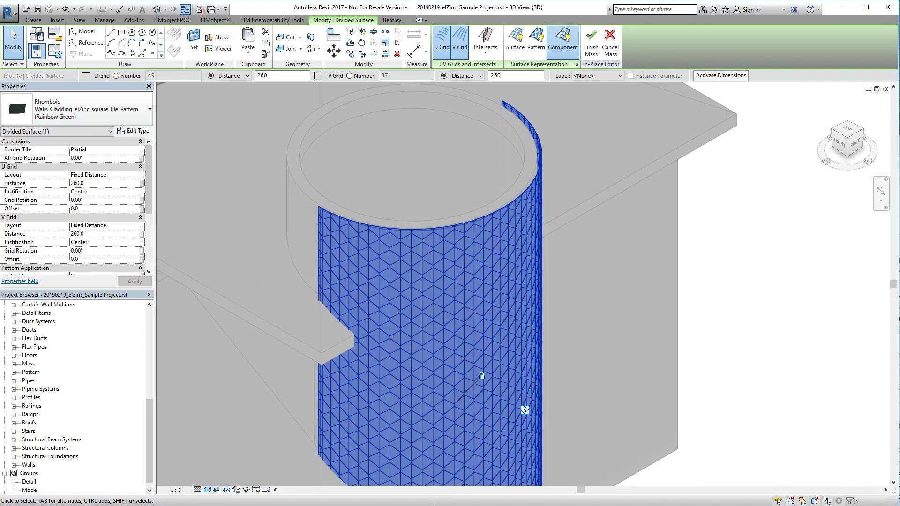
Step: Rotate the tower's whole grid to -90° and preview the resulting pattern
left_click(741, 296)
left_click(384, 256)
scroll(480, 291, "down", 2)
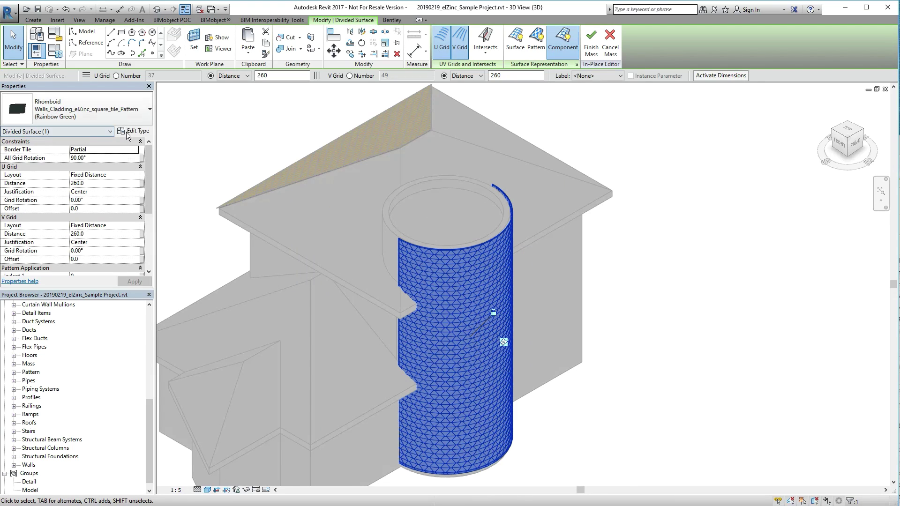
double_click(101, 158)
type("-90")
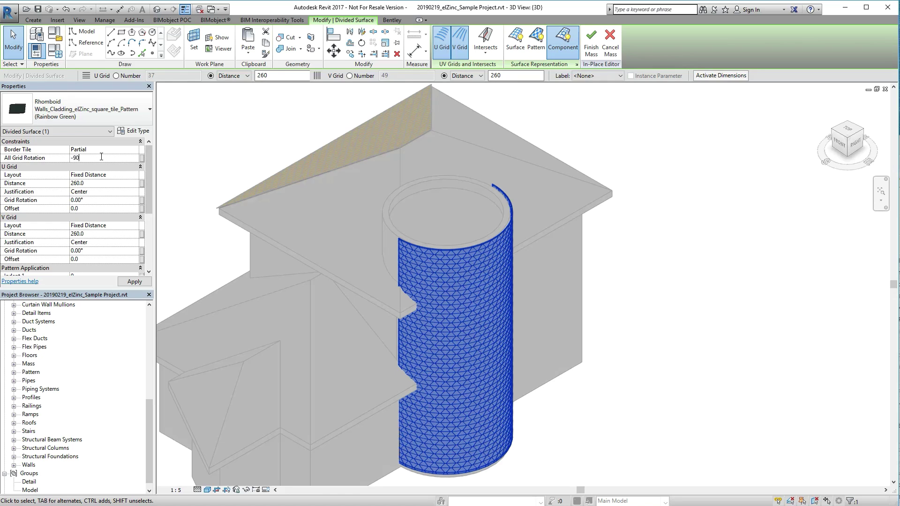
left_click(131, 282)
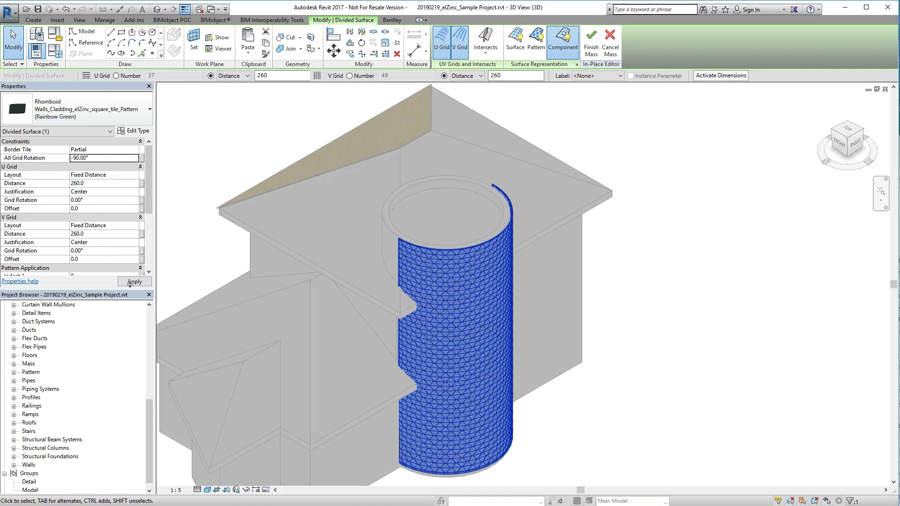
left_click(561, 409)
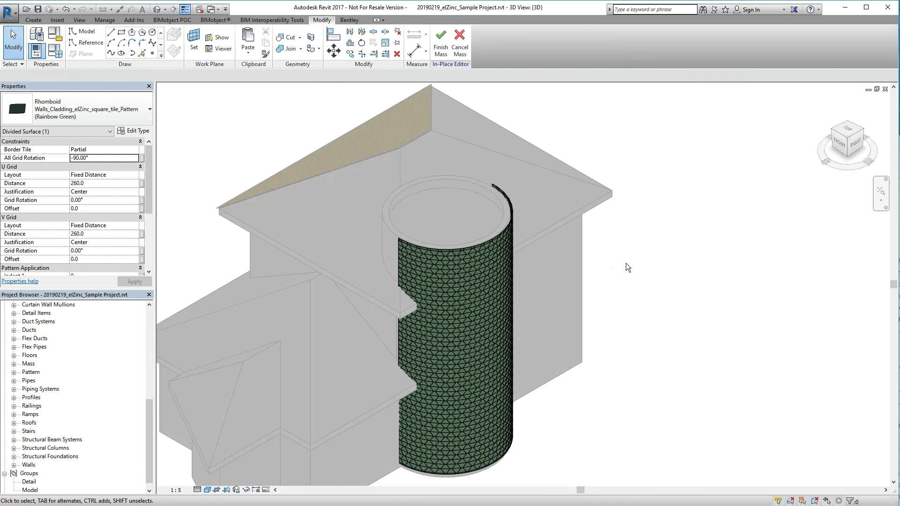
scroll(454, 311, "up", 10)
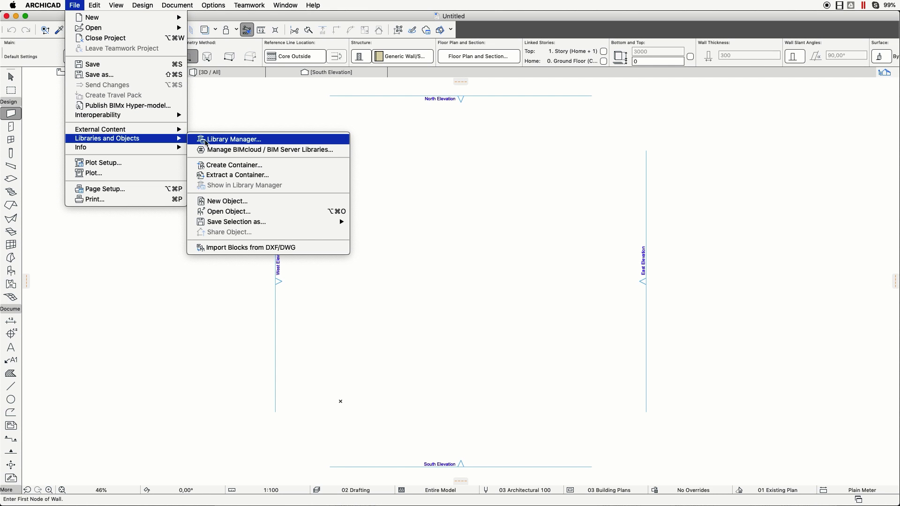
Step: Add Walls_Cladding_elZinc_Angle-Seam-cladding_INT.lcf in the Library Manager and confirm
left_click(215, 139)
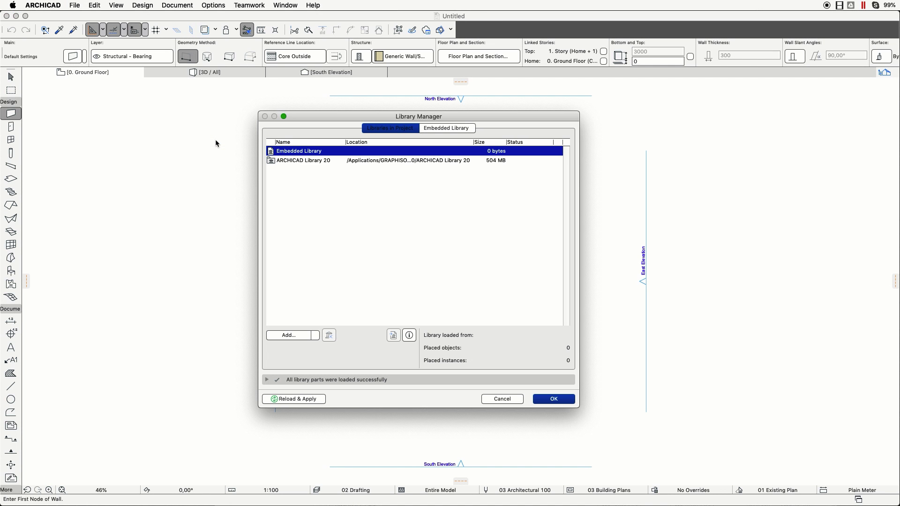
left_click(302, 336)
left_click(734, 226)
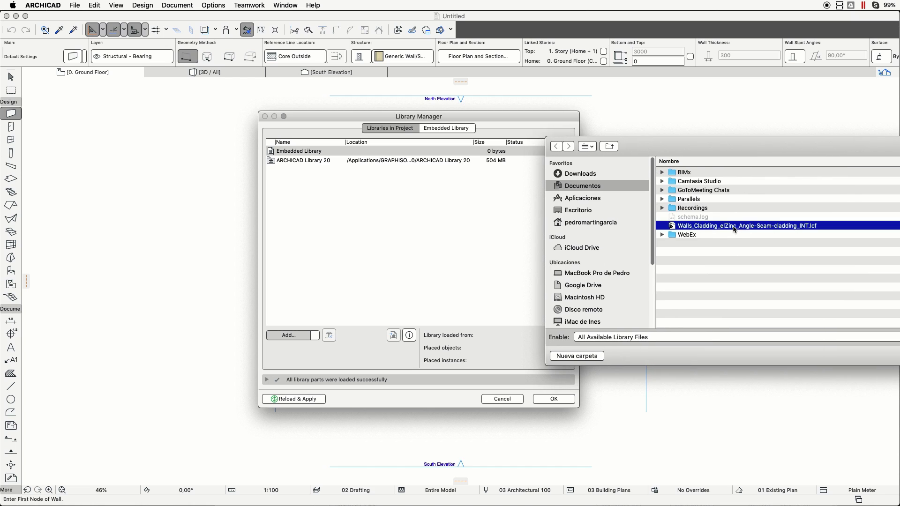
double_click(733, 227)
left_click(321, 171)
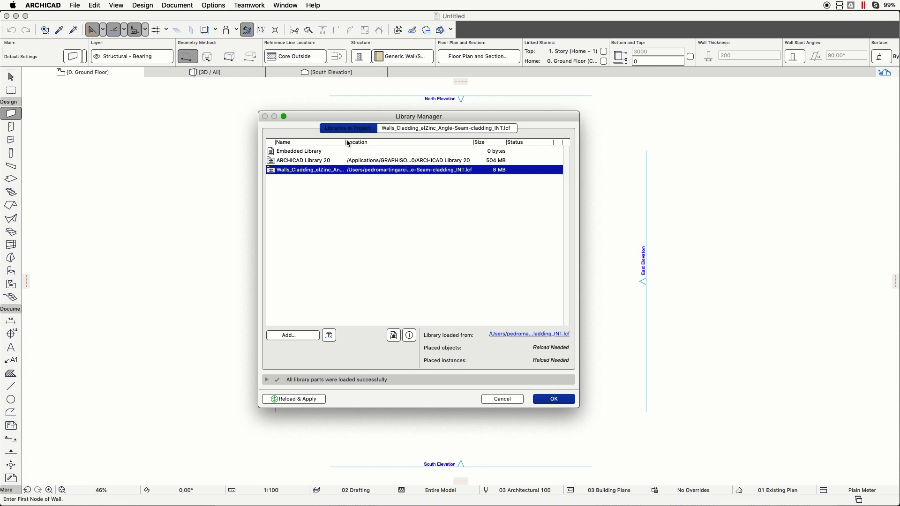
double_click(346, 142)
left_click(557, 402)
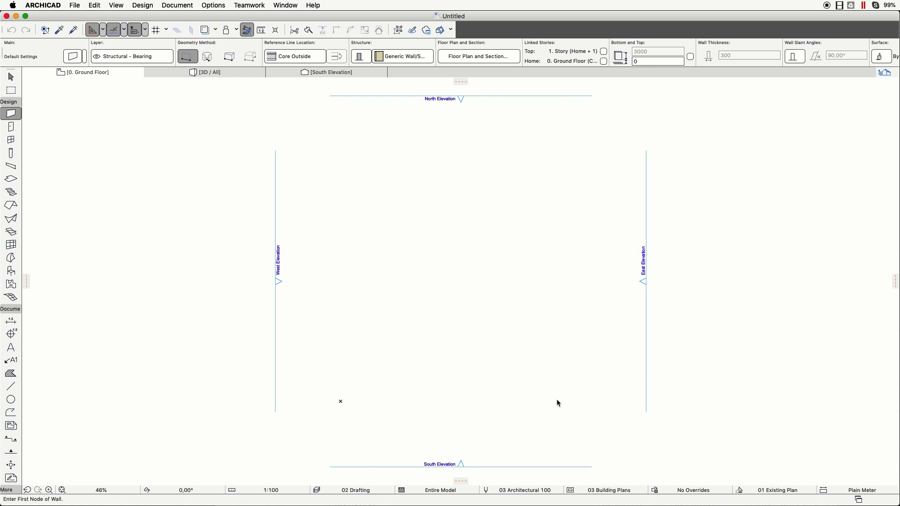
Step: Set the object defaults to the elZinc angle-seam cladding in Rainbow Gold, Staggered - horizontal
left_click(10, 271)
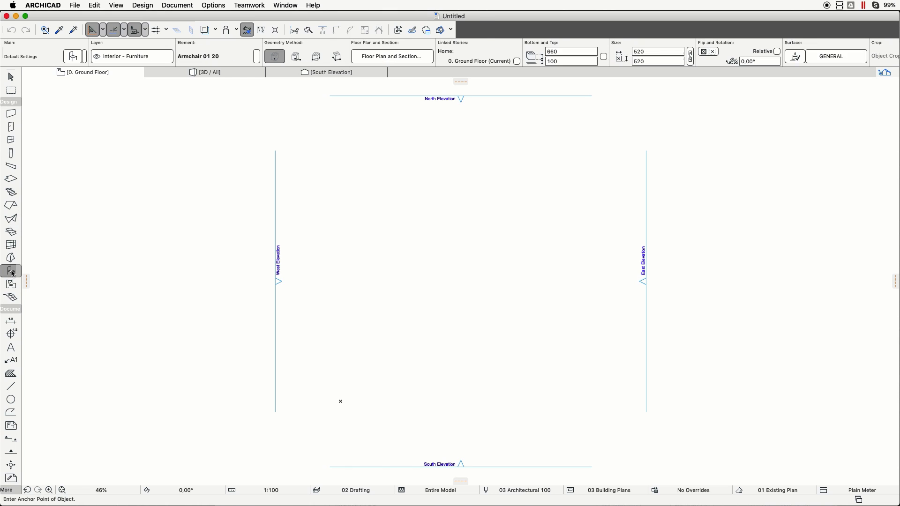
left_click(73, 56)
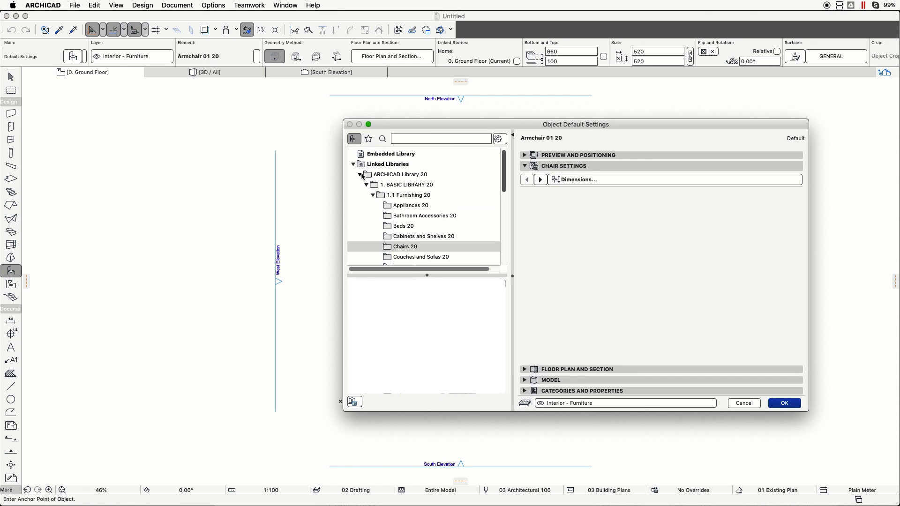
left_click(360, 175)
left_click(399, 186)
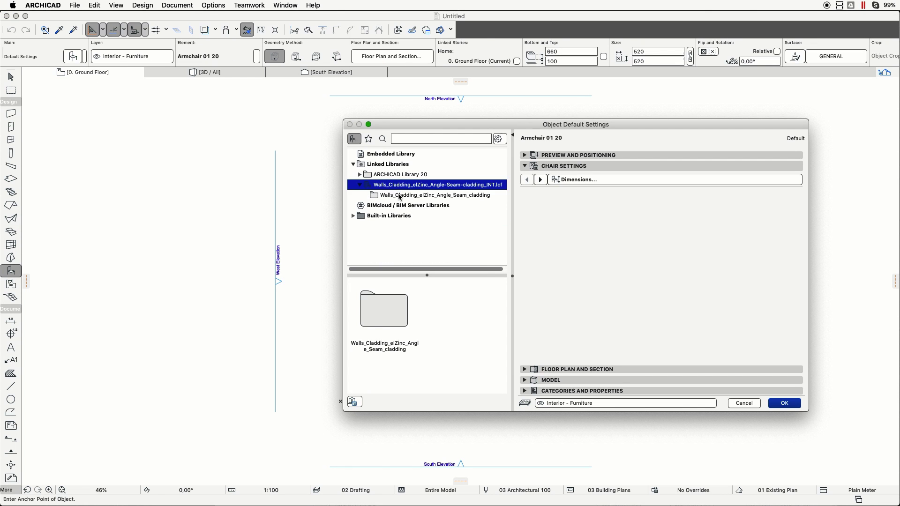
left_click(399, 195)
left_click(392, 310)
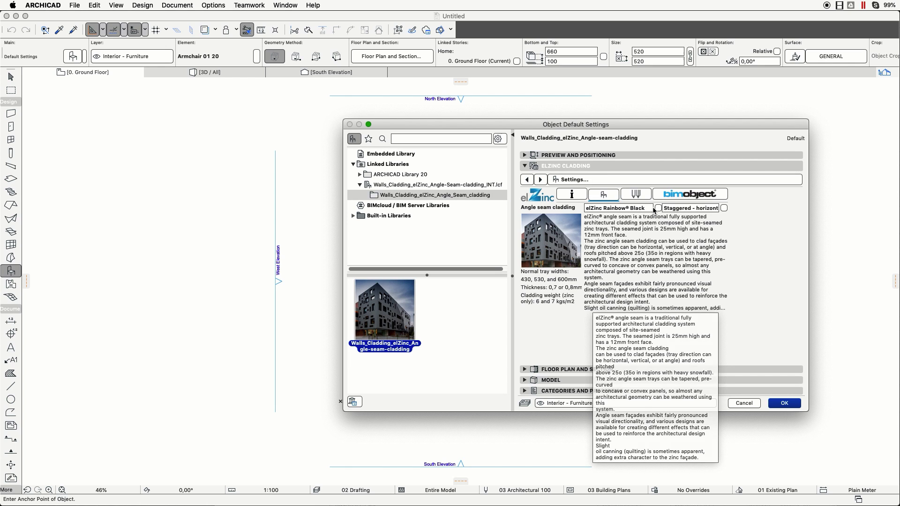
left_click(618, 208)
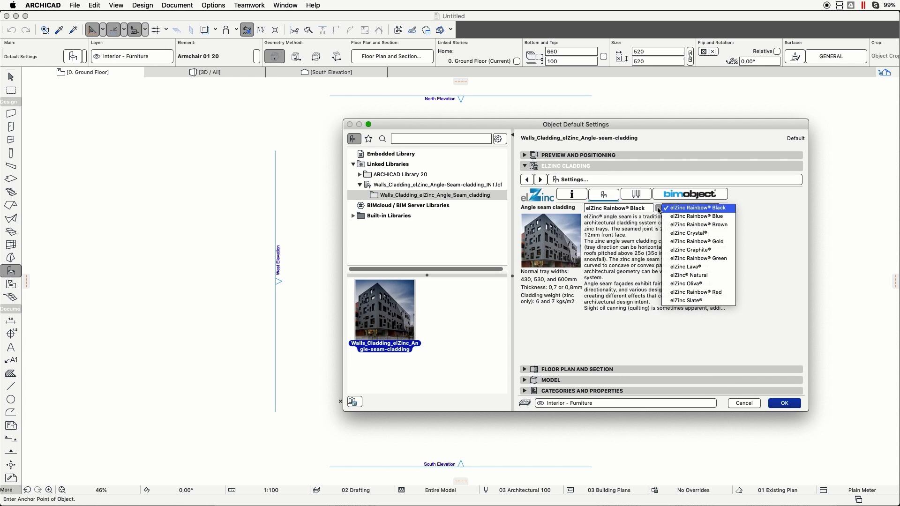
left_click(697, 242)
left_click(721, 209)
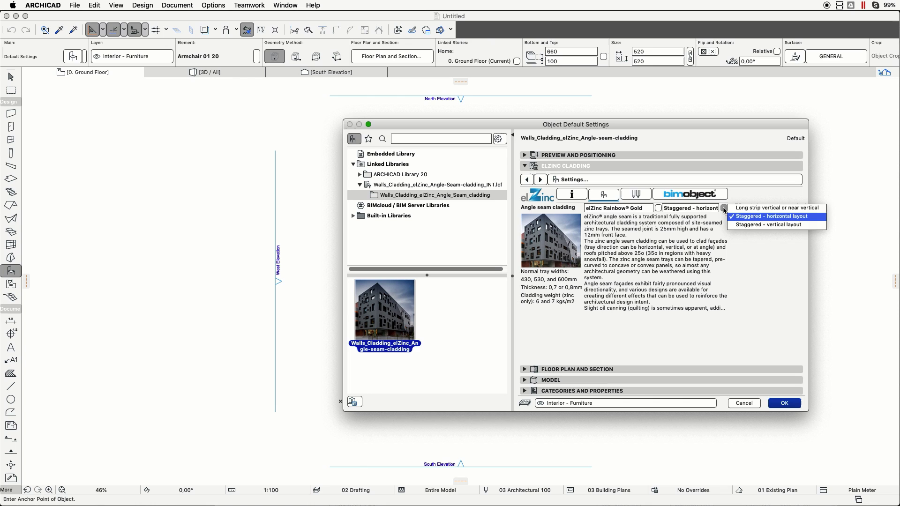
left_click(759, 218)
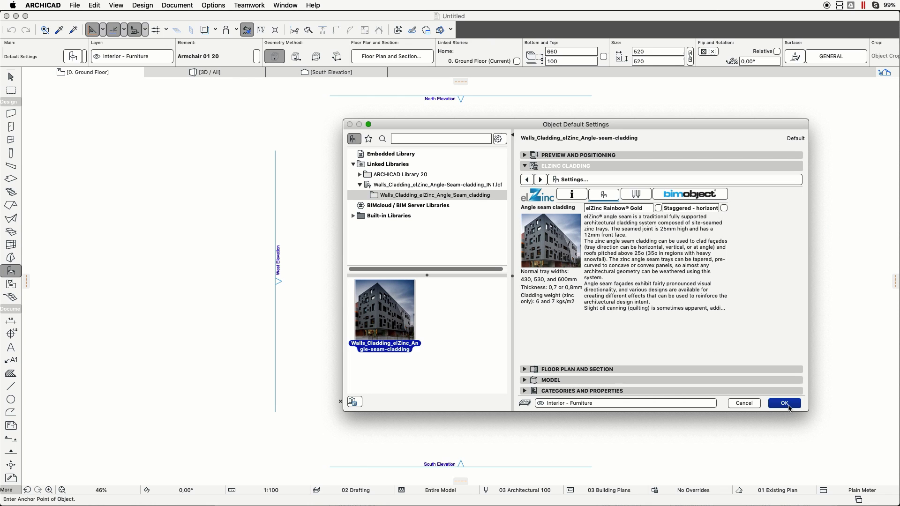
left_click(784, 404)
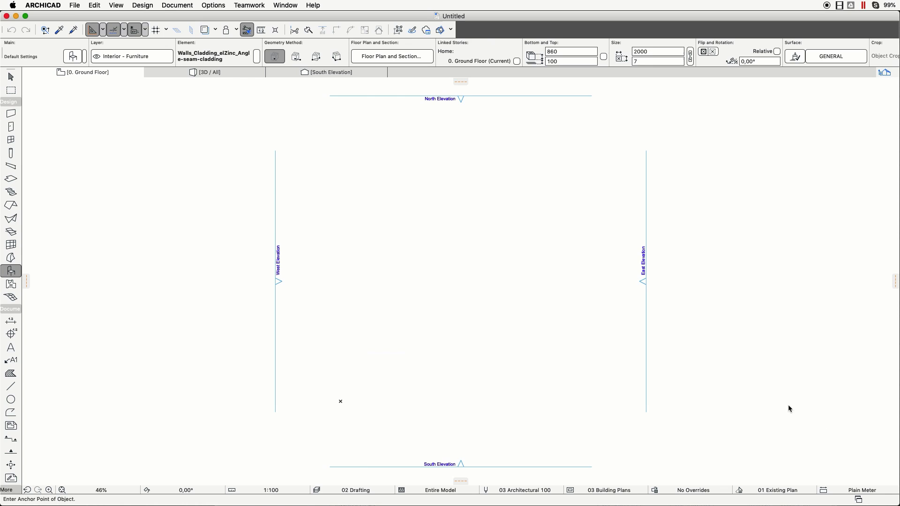
Step: Place the cladding object on the floor plan and move it down-left
left_click(421, 254)
left_click_drag(446, 292, 413, 344)
left_click(418, 302)
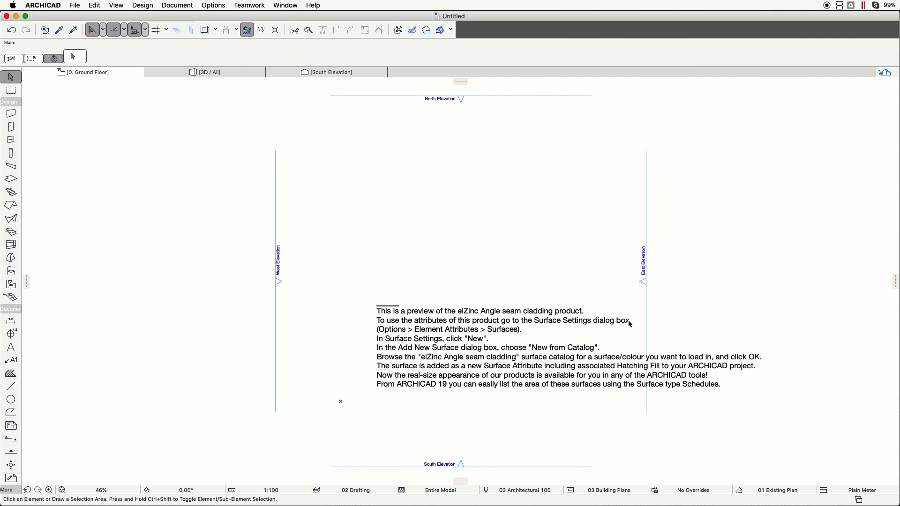
Step: Start a new surface from the catalog in the Surface settings
left_click(212, 5)
mouse_move(263, 17)
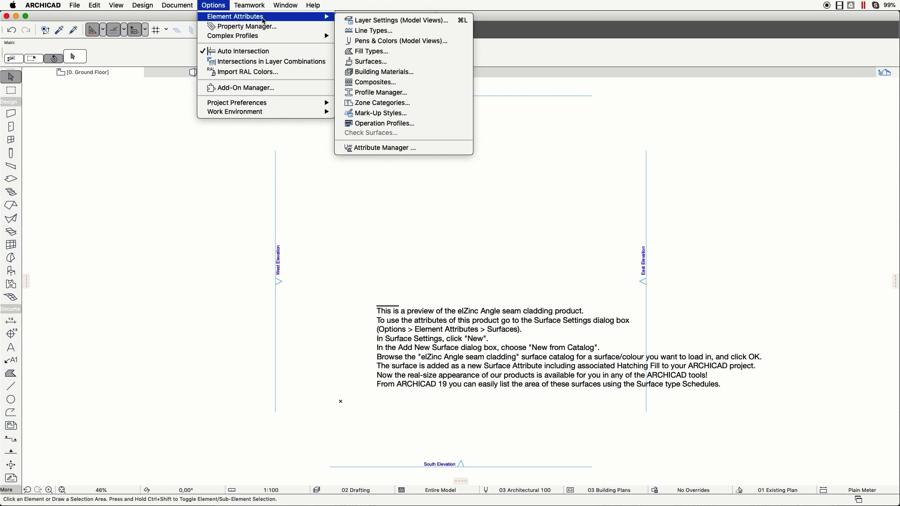
left_click(367, 66)
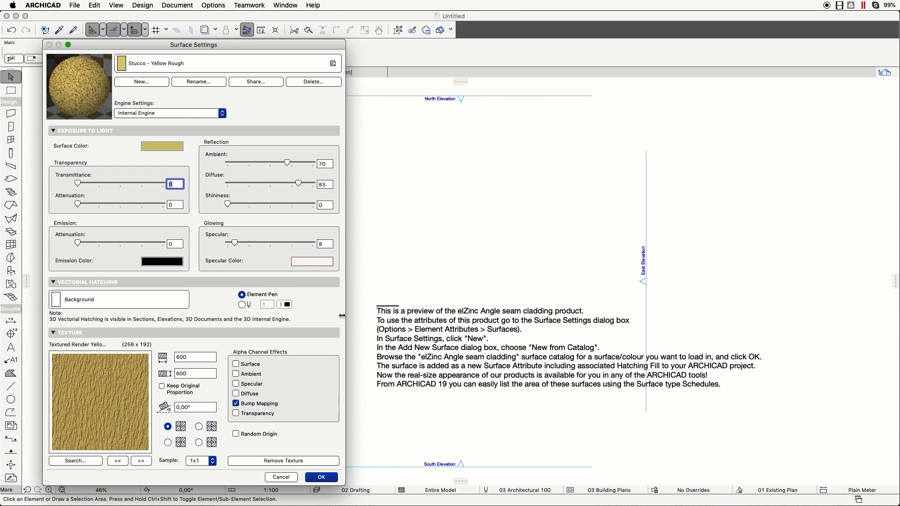
left_click(134, 83)
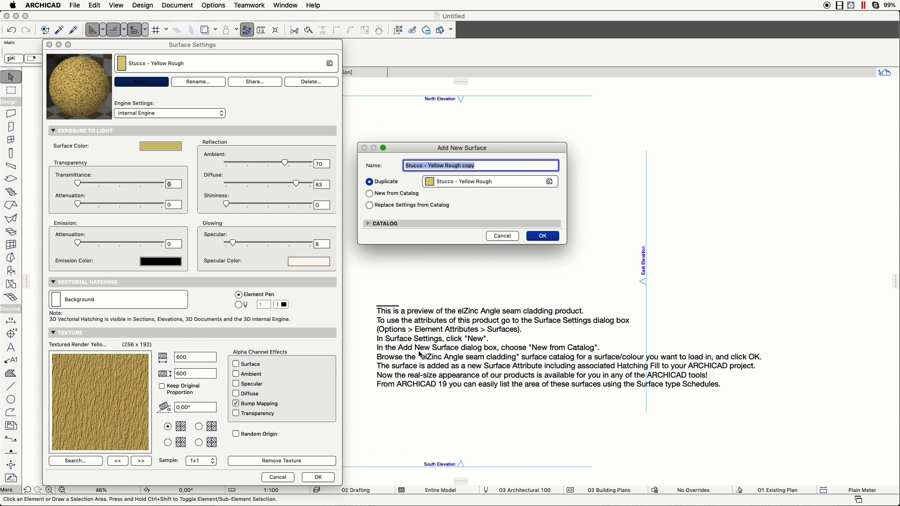
left_click(370, 193)
left_click_drag(406, 141, 199, 118)
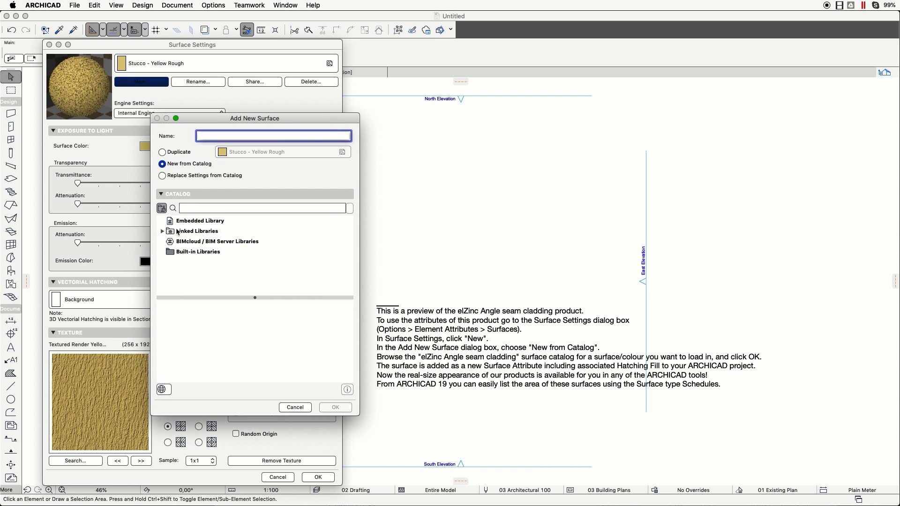
Step: Add the gold staggered-horizontal elZinc angle-seam cladding surface from the catalog
left_click(162, 231)
left_click(169, 252)
left_click(176, 262)
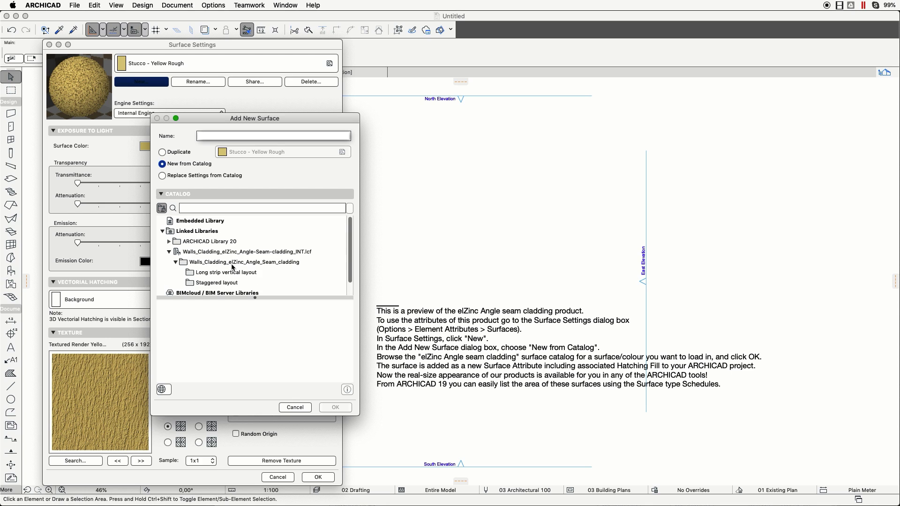
left_click(224, 283)
scroll(296, 341, "down", 2)
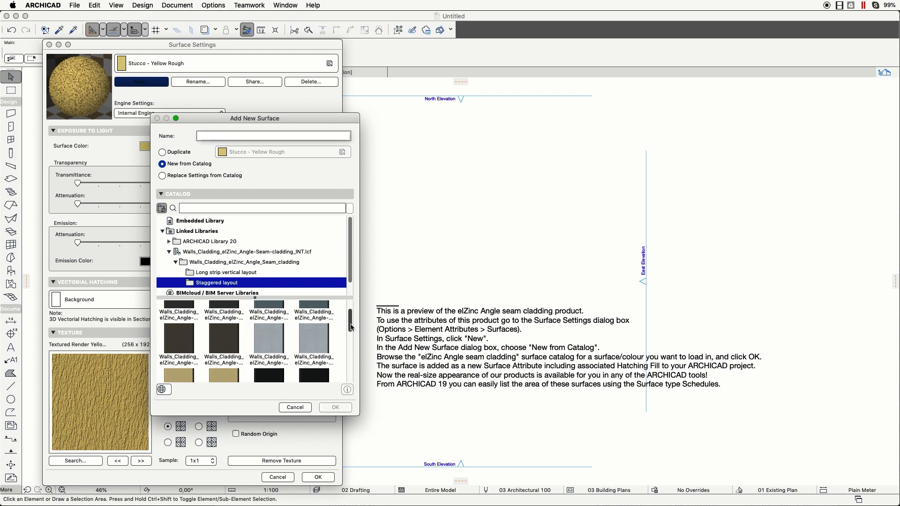
left_click(223, 348)
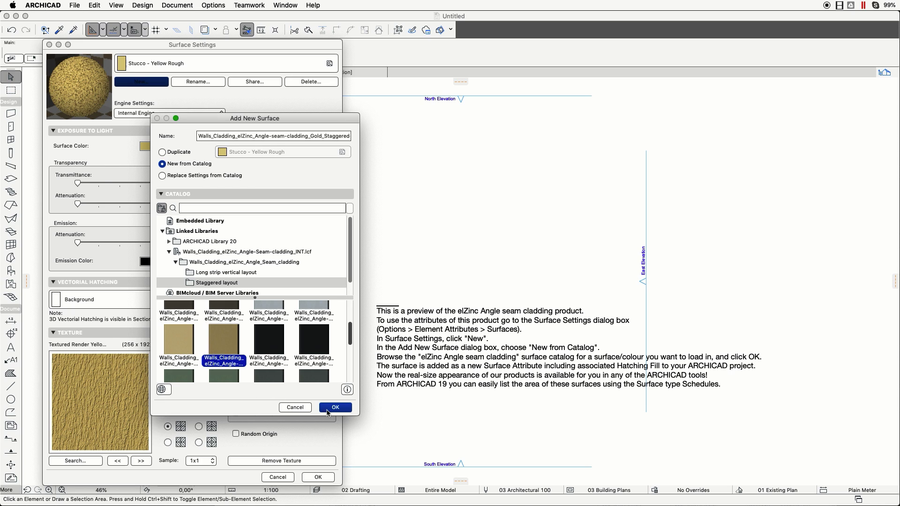
left_click(327, 412)
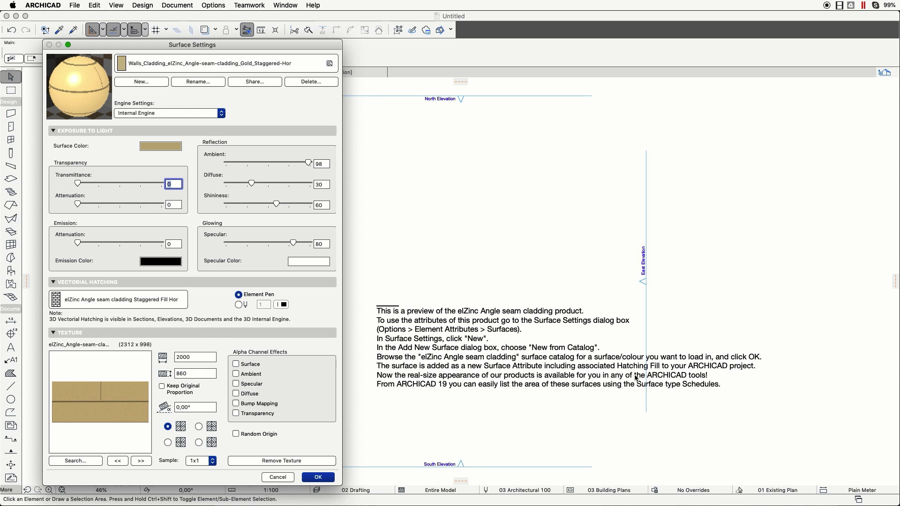
Step: Create 'elZinc - Angle Seam - Gold - Staggered Horizontal' from Brick - Finish using the elZinc surface
key("Return")
left_click(213, 5)
mouse_move(239, 16)
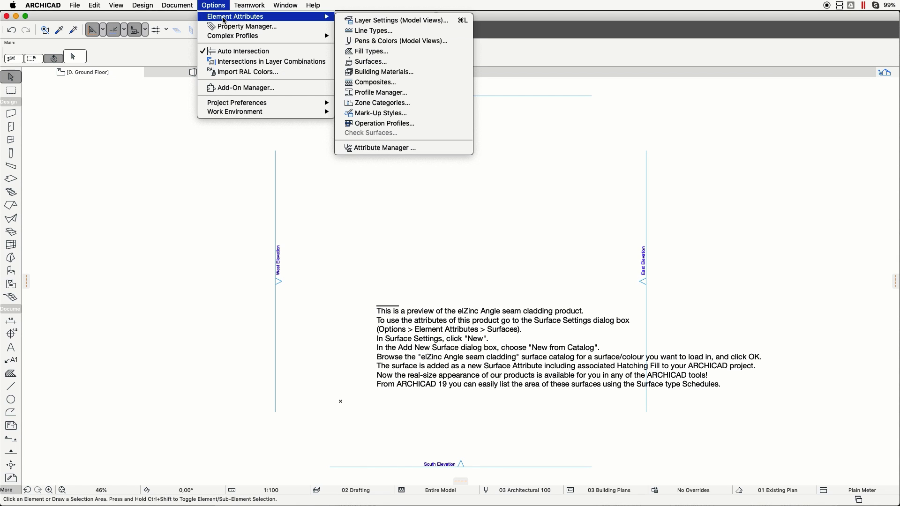
left_click(385, 74)
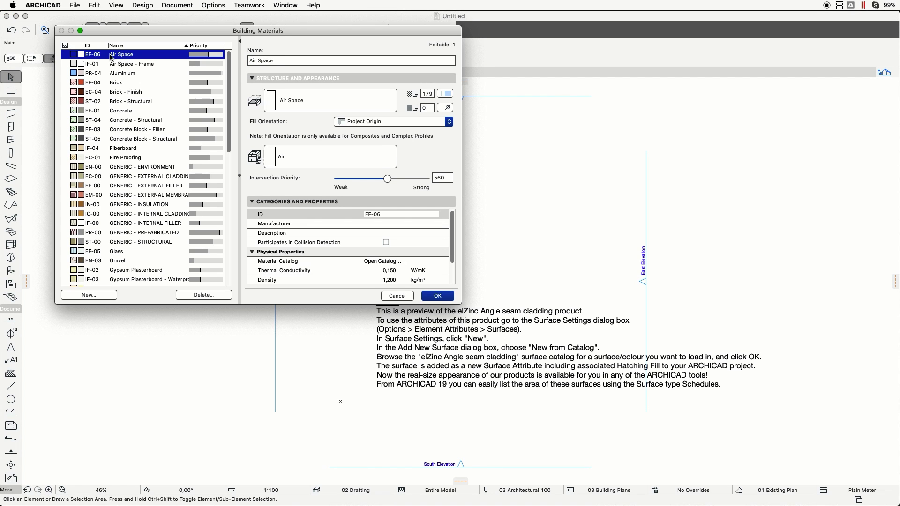
left_click(126, 92)
left_click(89, 295)
left_click_drag(579, 203, 564, 126)
type("elZinc - Angle Seam -")
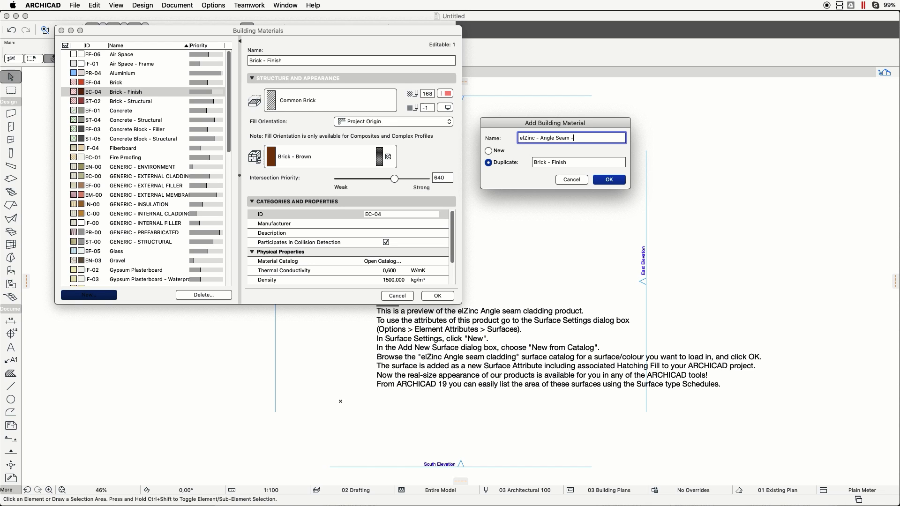
type(" Gold - Staggered Horizontal")
left_click(614, 180)
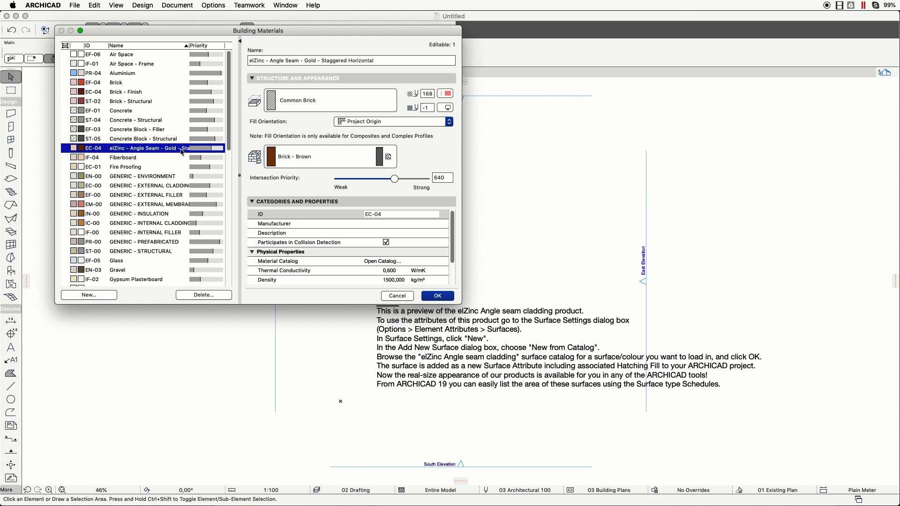
left_click(337, 162)
left_click(335, 151)
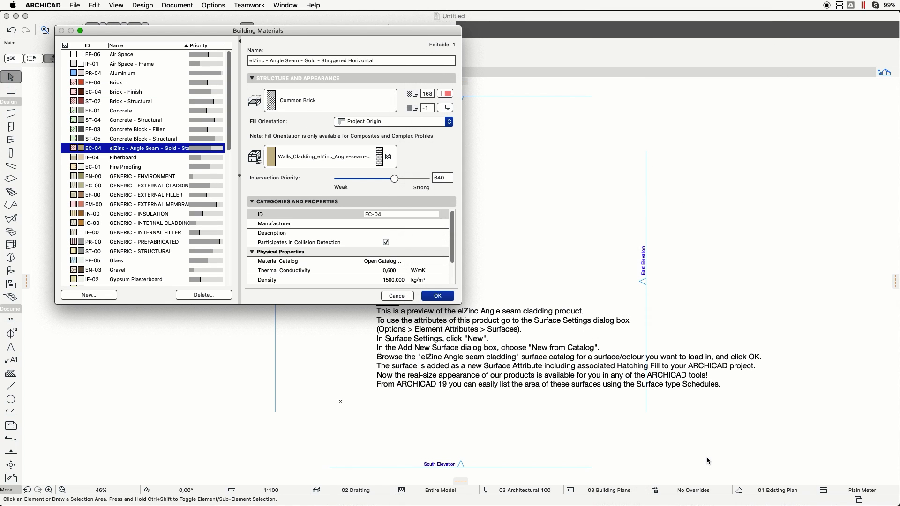
Step: Create a new composite named 'Brick Wall + elZinc - Angle Seam - Gold - Staggered Horizontal'
left_click(437, 296)
left_click(214, 5)
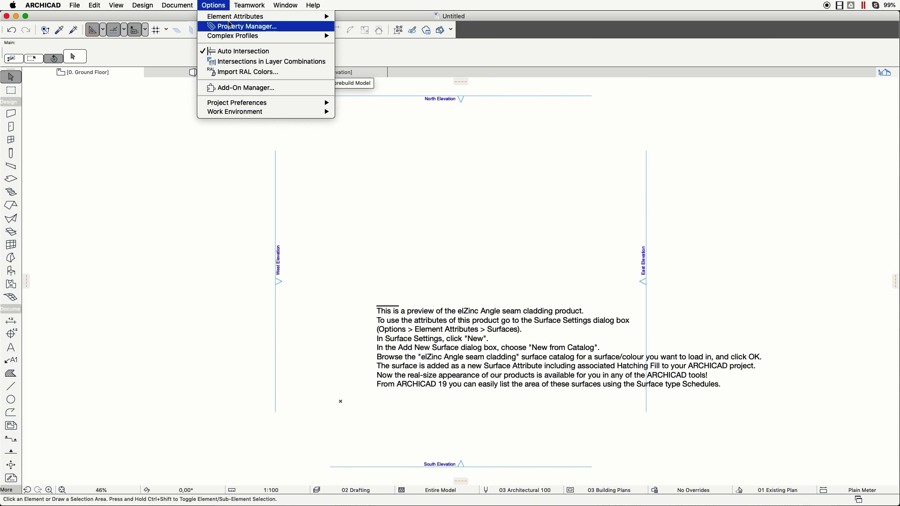
mouse_move(230, 16)
left_click(365, 83)
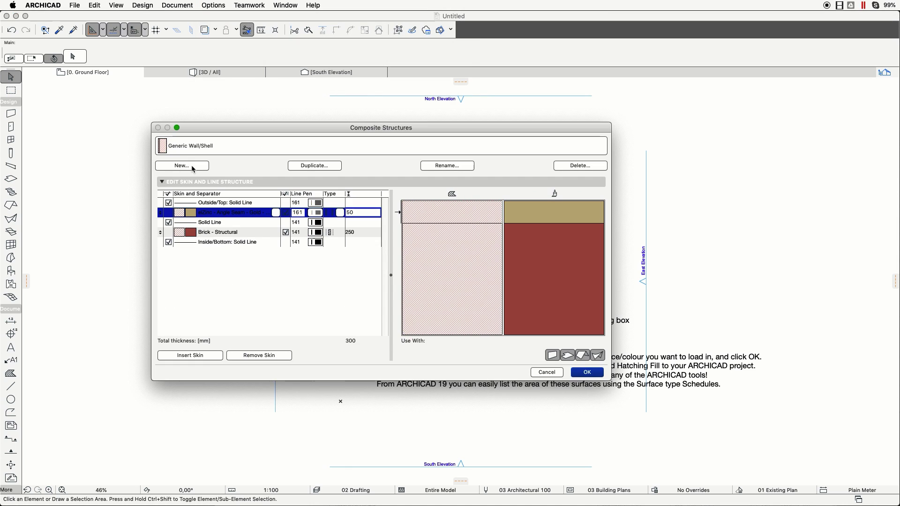
left_click(193, 167)
type("elZinc -")
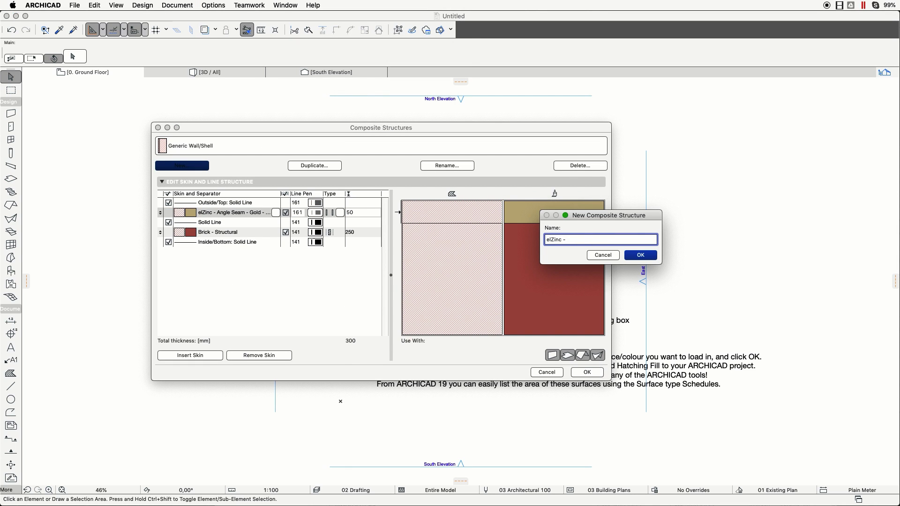
type(" Angle Sea")
type(" Horizontal")
key("super+a")
key("Left")
type("Brick Wall +")
left_click(643, 256)
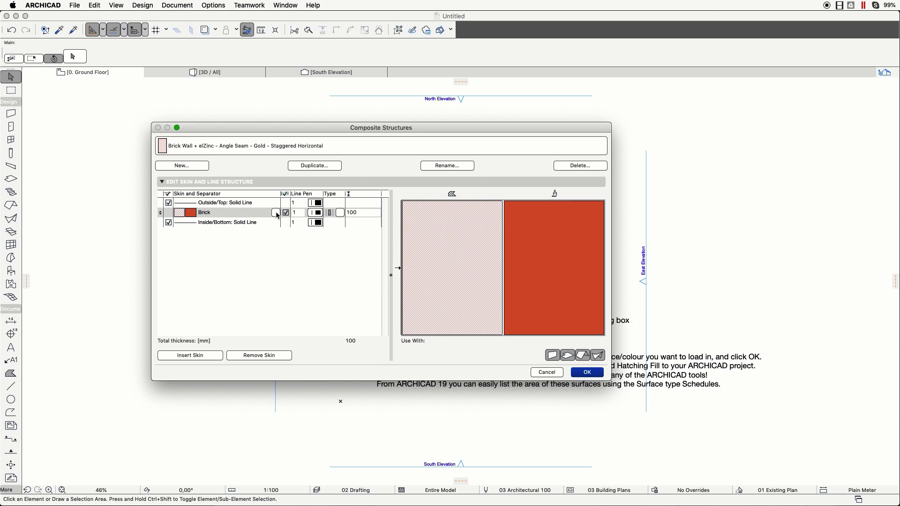
Step: Add a 50 mm elZinc outer skin, adjust the brick skin thickness, and save
left_click(202, 357)
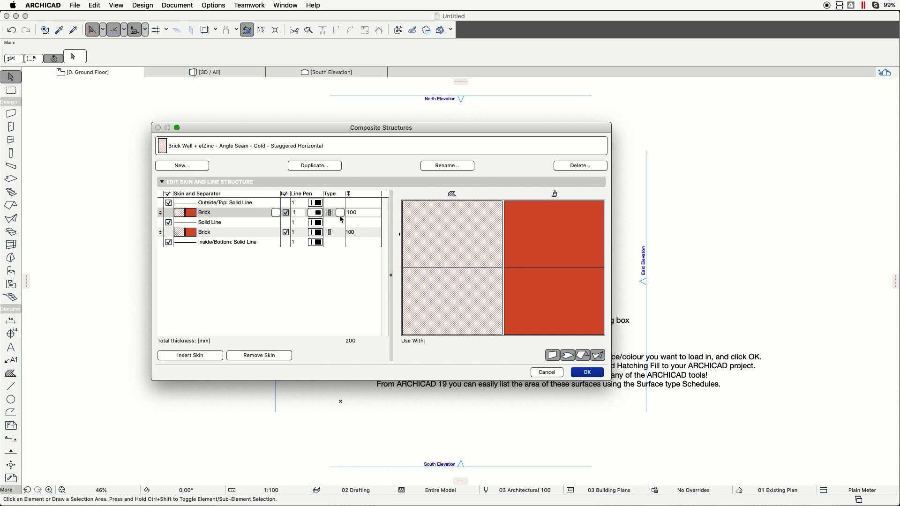
left_click(276, 215)
left_click(328, 72)
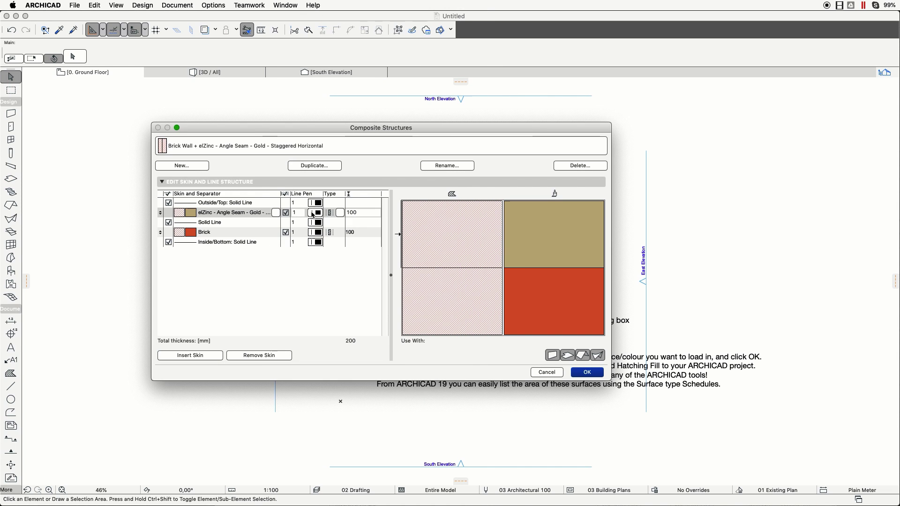
left_click(364, 213)
type("50")
key("Return")
left_click(370, 235)
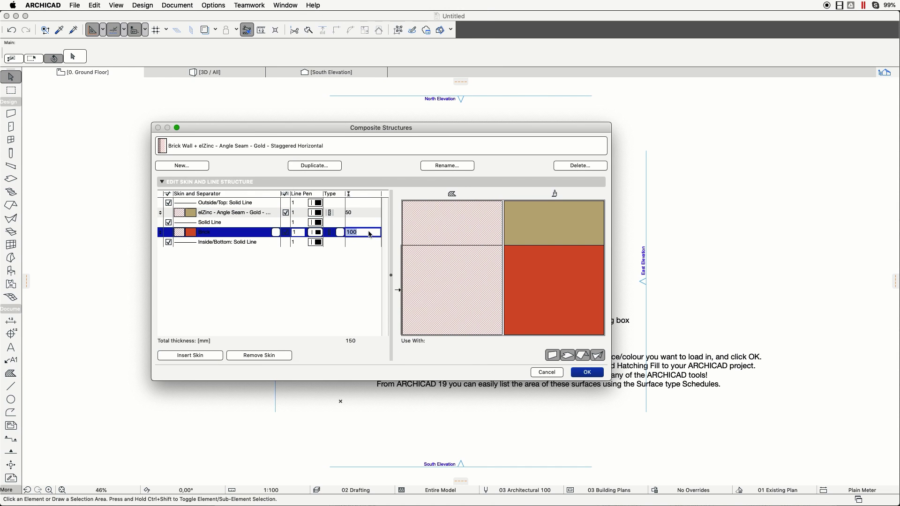
type("500")
key("Return")
left_click(585, 373)
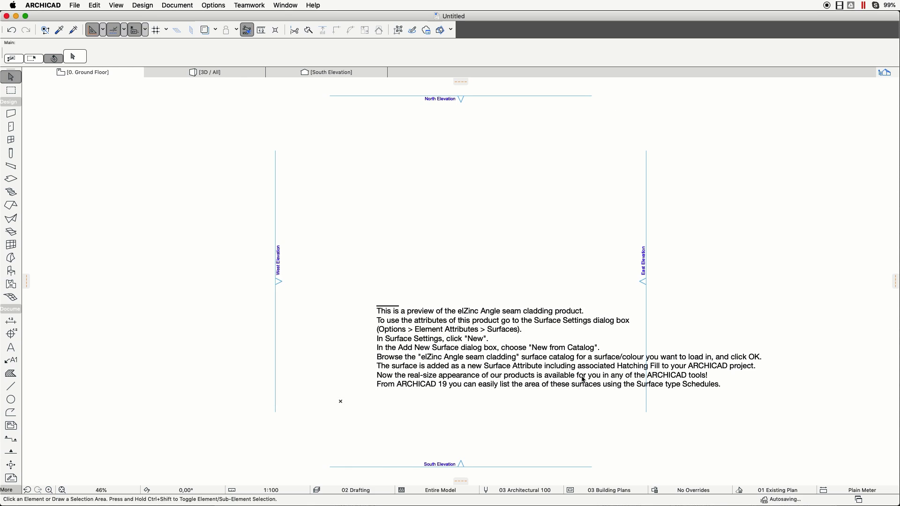
Step: Draw an L-shaped Brick Wall + elZinc composite wall in the middle of the plan
left_click(10, 114)
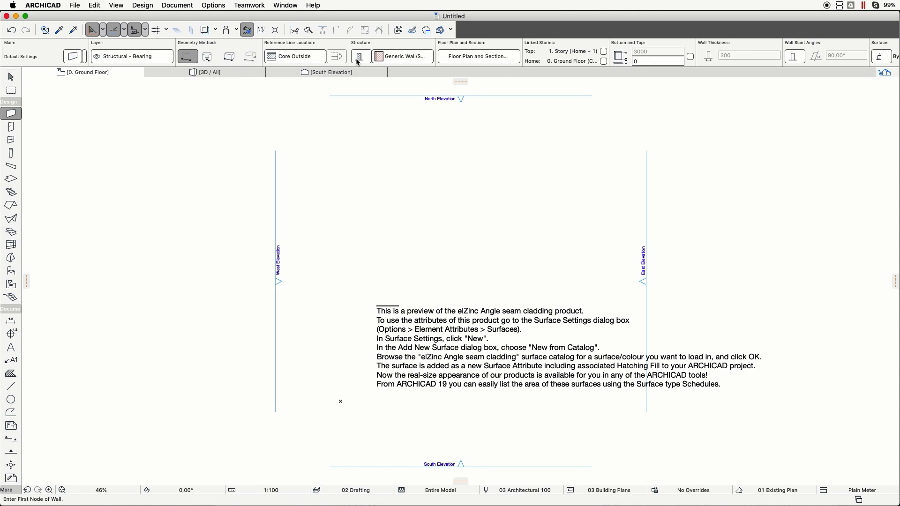
left_click(406, 56)
left_click(492, 124)
left_click(396, 283)
left_click(438, 283)
double_click(438, 253)
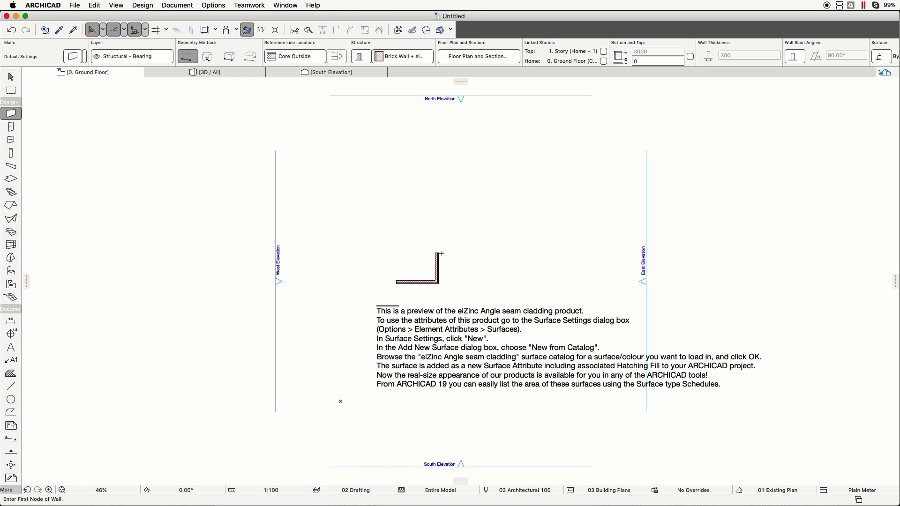